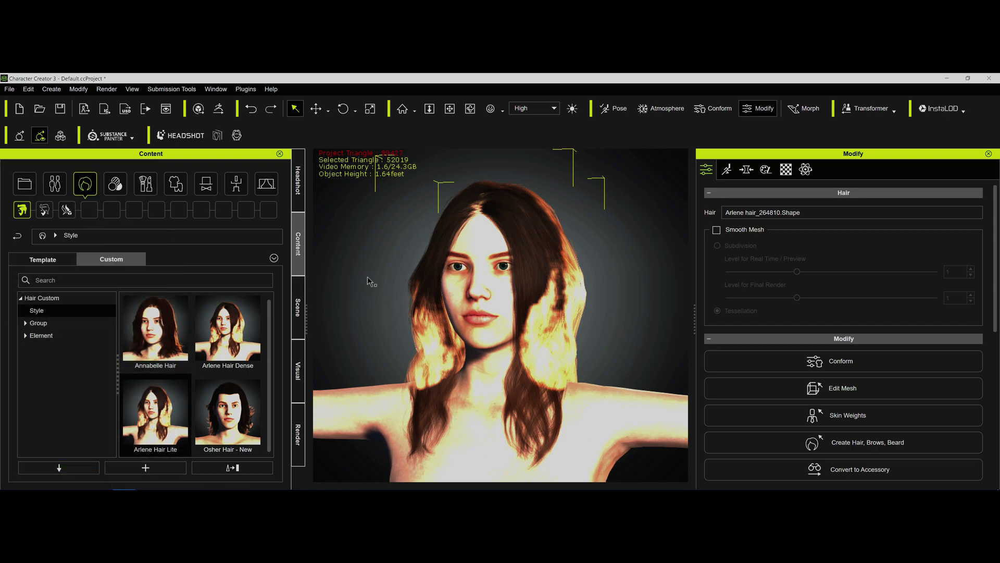
Load Arlene Hair.fbx from the Exports folder through Transformer, using the Advanced texture-loading mode
left_click(883, 111)
left_click(881, 137)
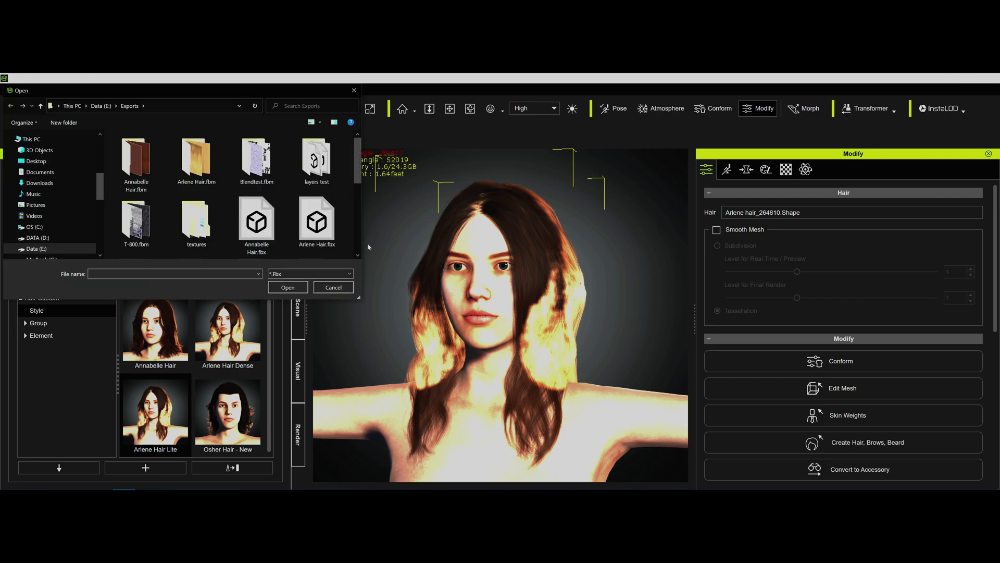
double_click(317, 224)
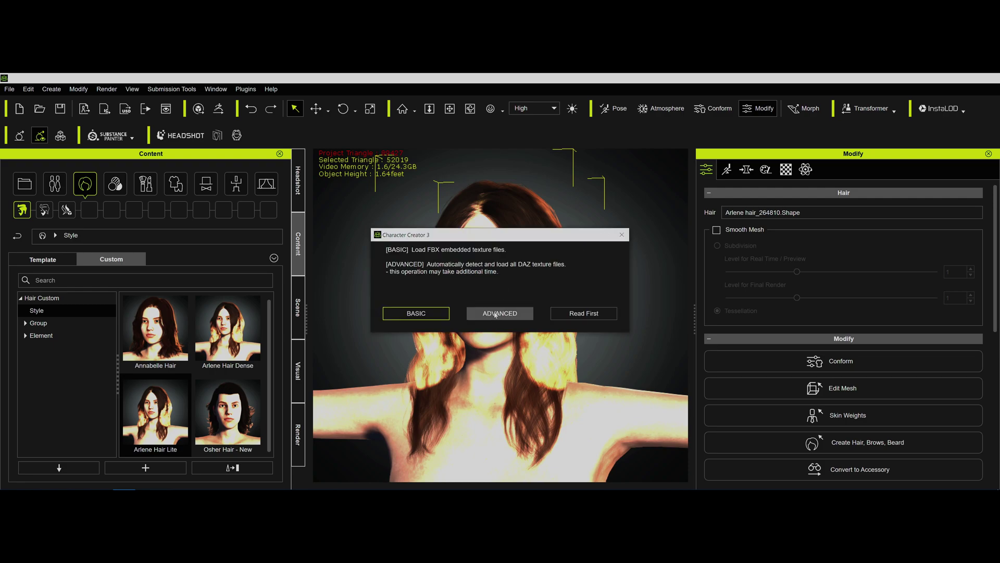
left_click(494, 317)
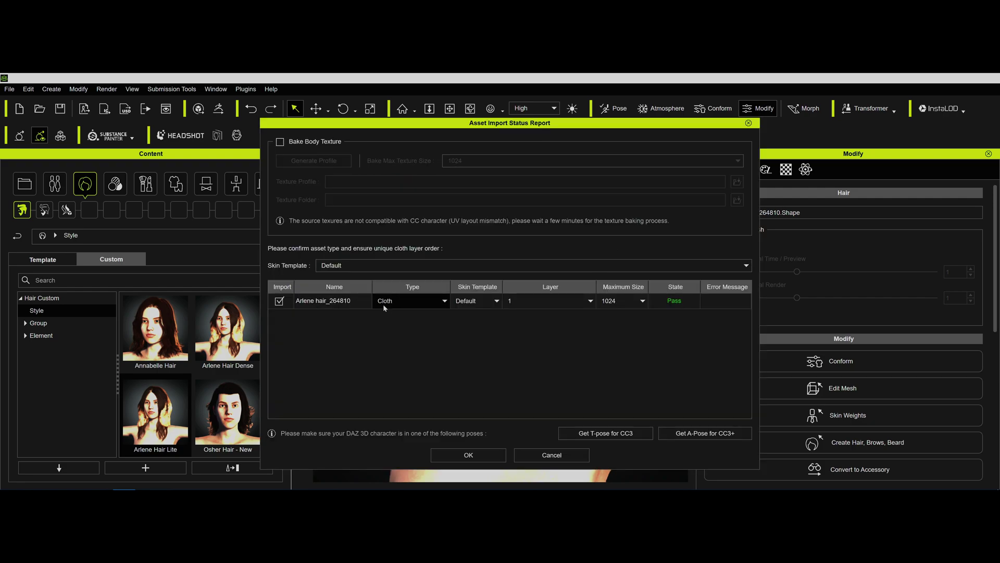
Set the Arlene hair asset's type to Accessory and confirm the import
left_click(446, 302)
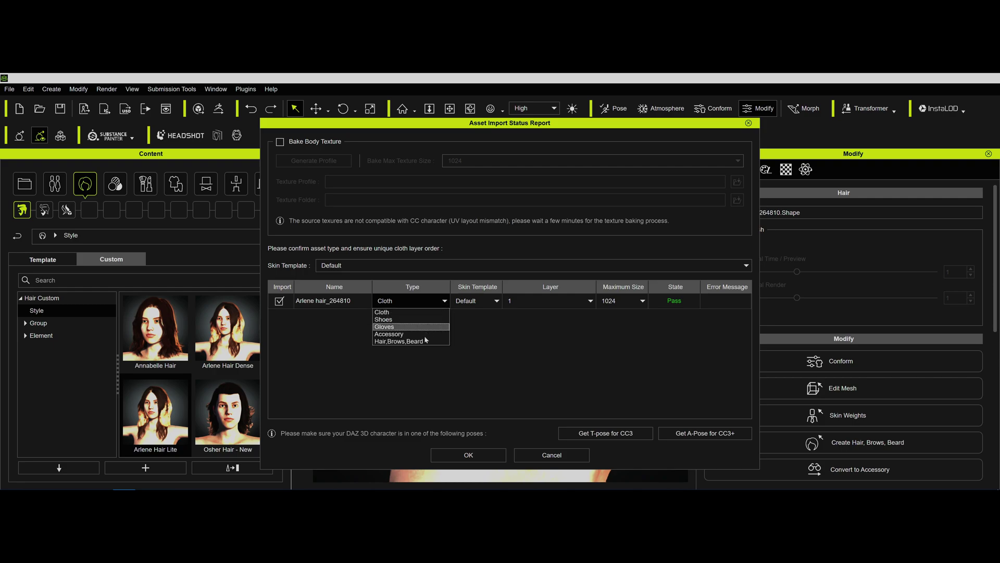
left_click(513, 337)
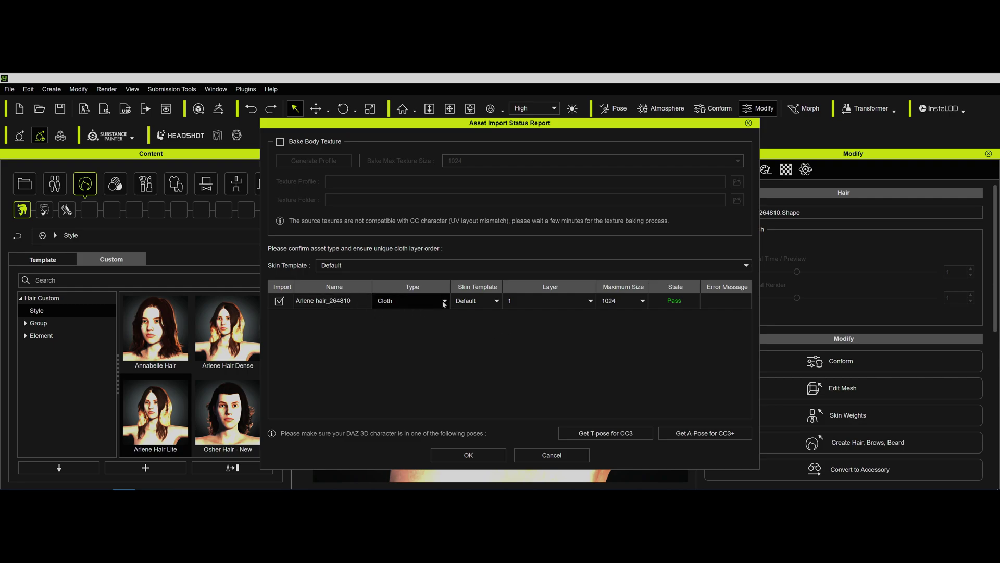
left_click_drag(446, 125, 142, 124)
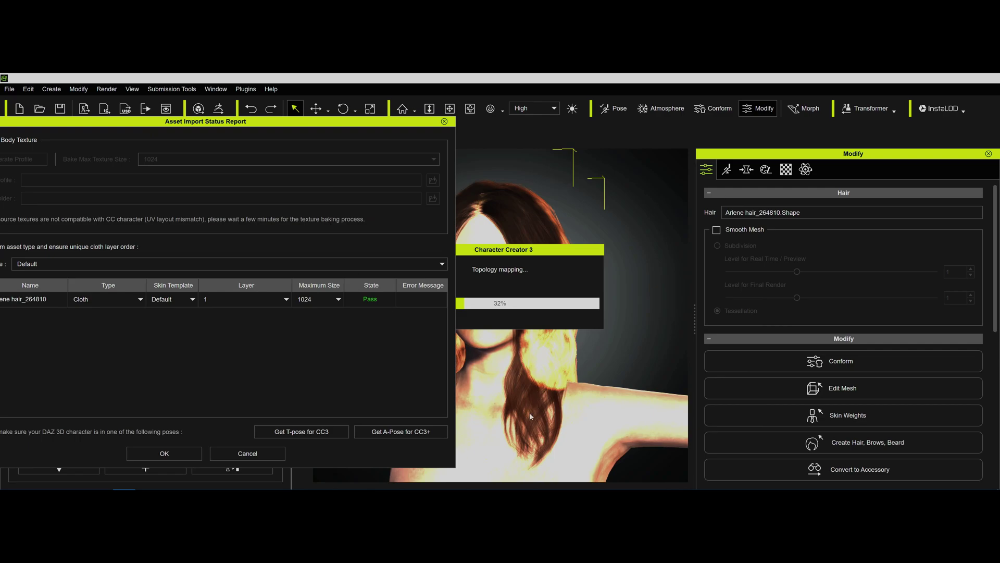
left_click_drag(344, 125, 690, 137)
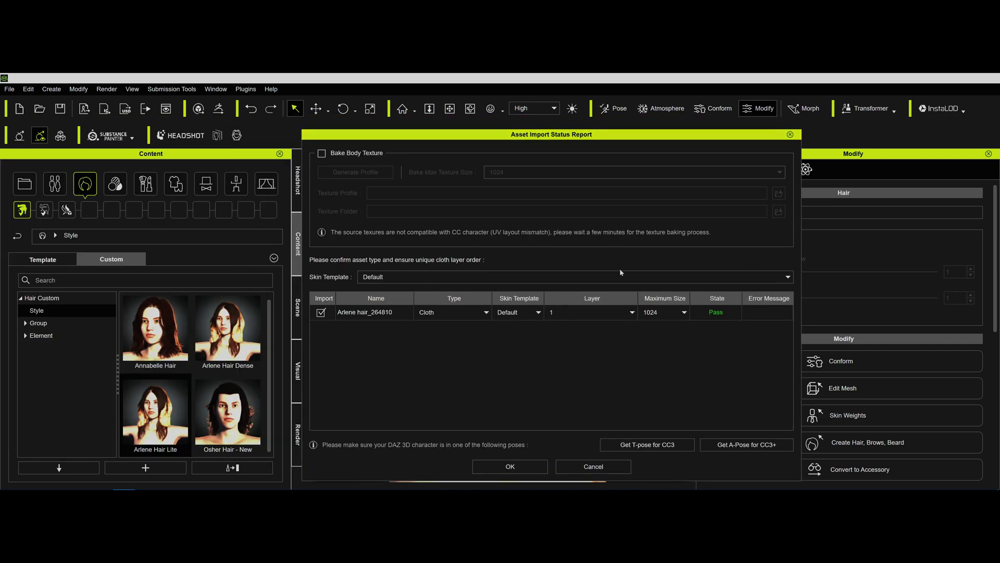
left_click(471, 312)
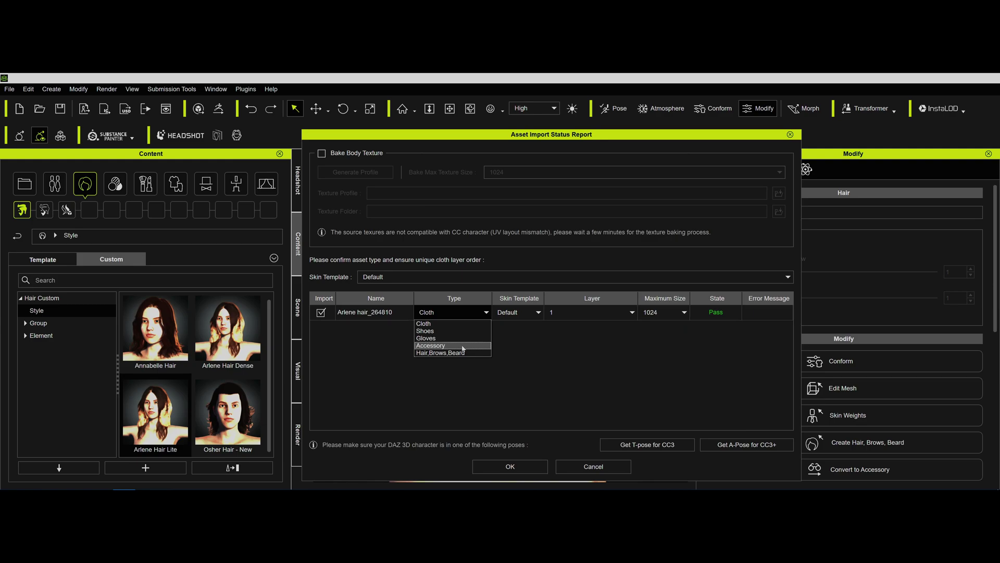
left_click(454, 345)
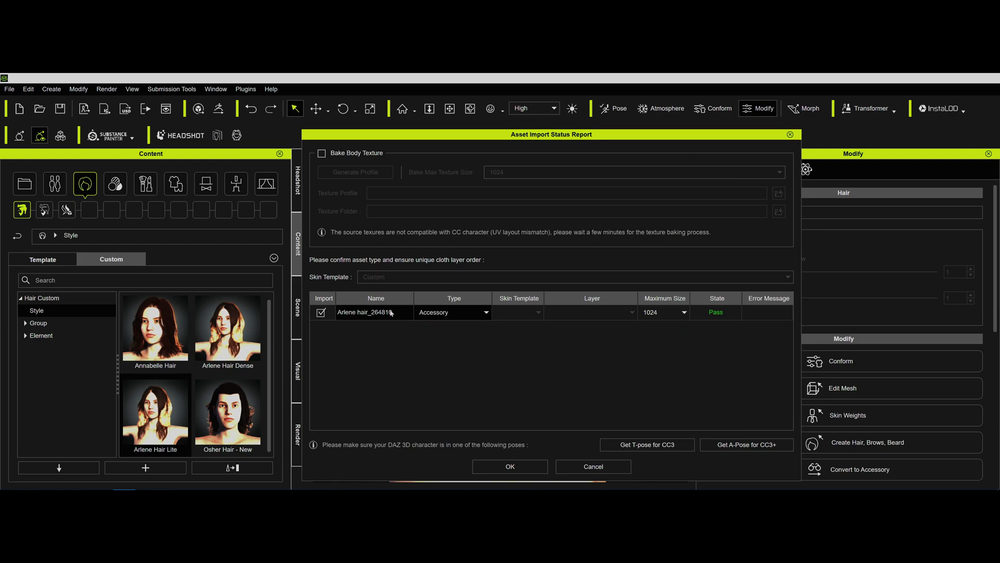
left_click(524, 467)
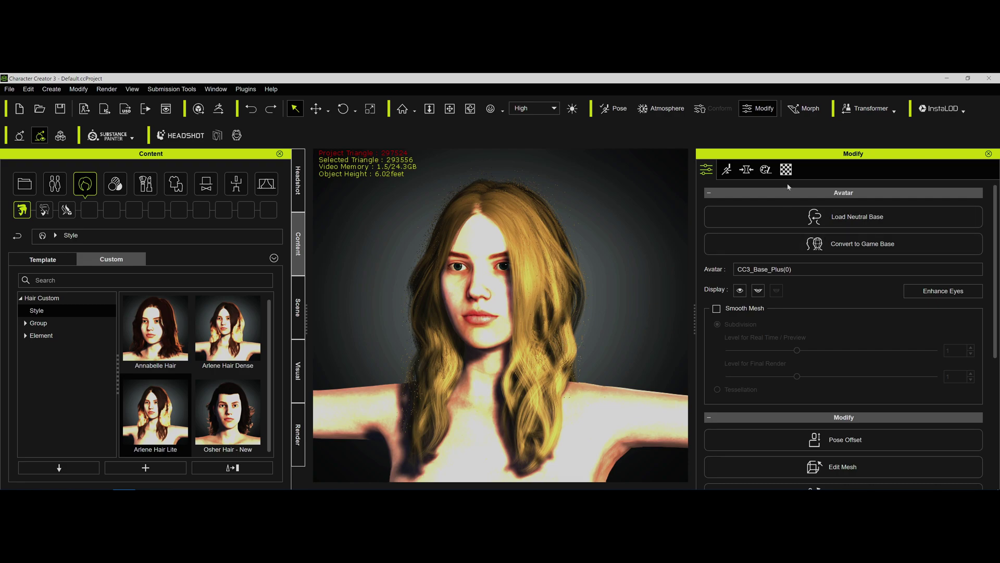
Show the material list of the imported hair and inspect the texture maps of its BackDetail and RightDetail materials
left_click(786, 170)
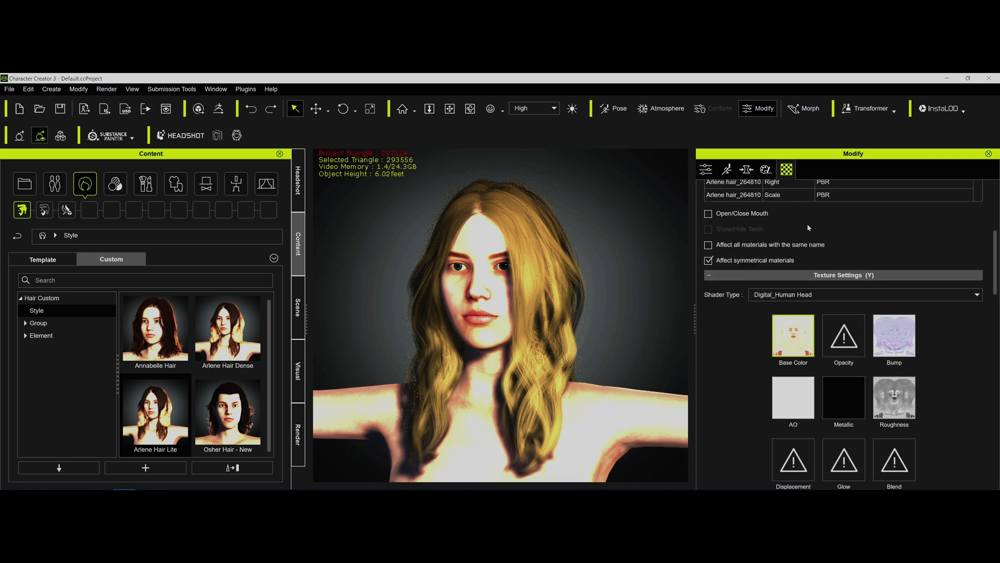
scroll(807, 223, "up", 2)
left_click(548, 286)
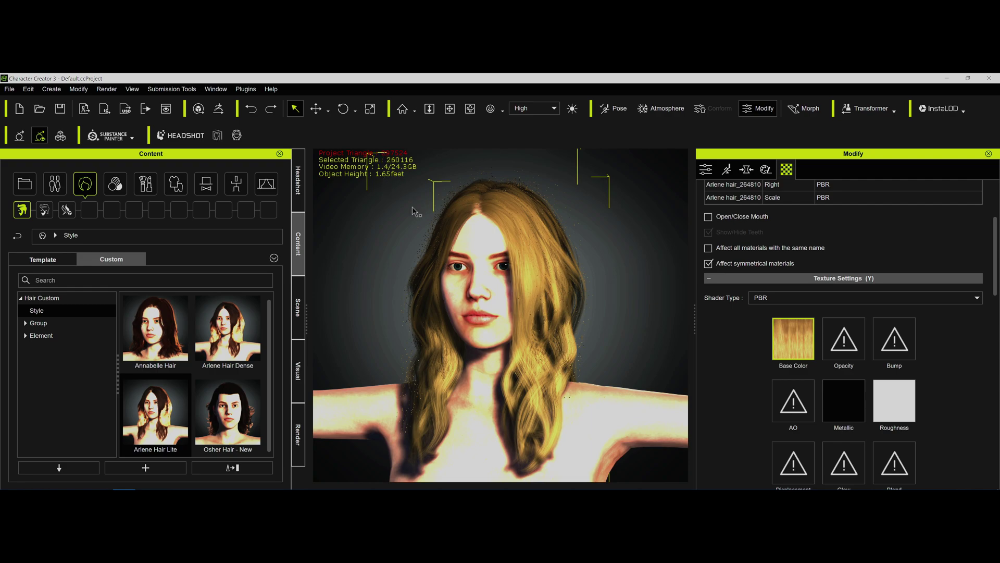
scroll(891, 229, "up", 4)
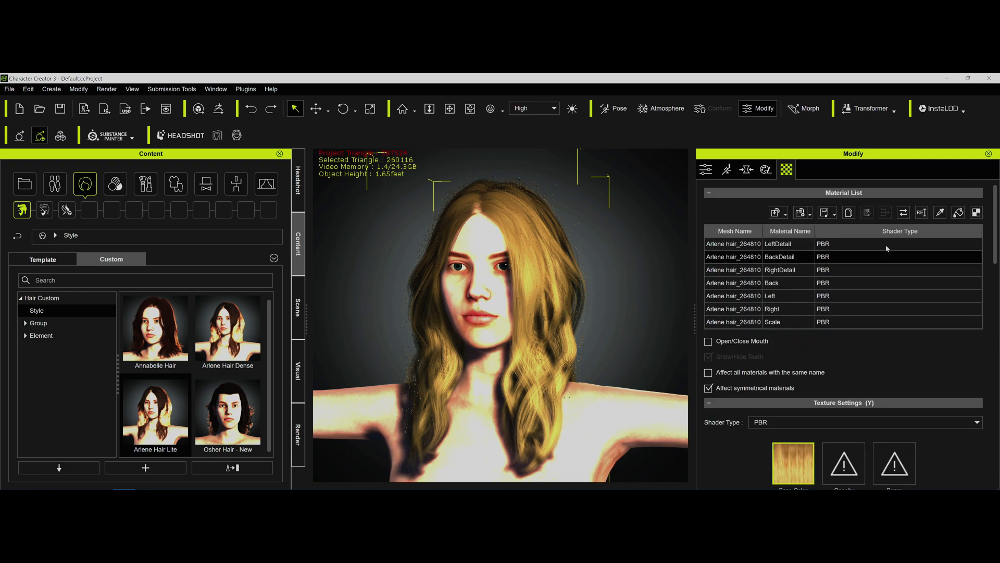
scroll(772, 281, "down", 1)
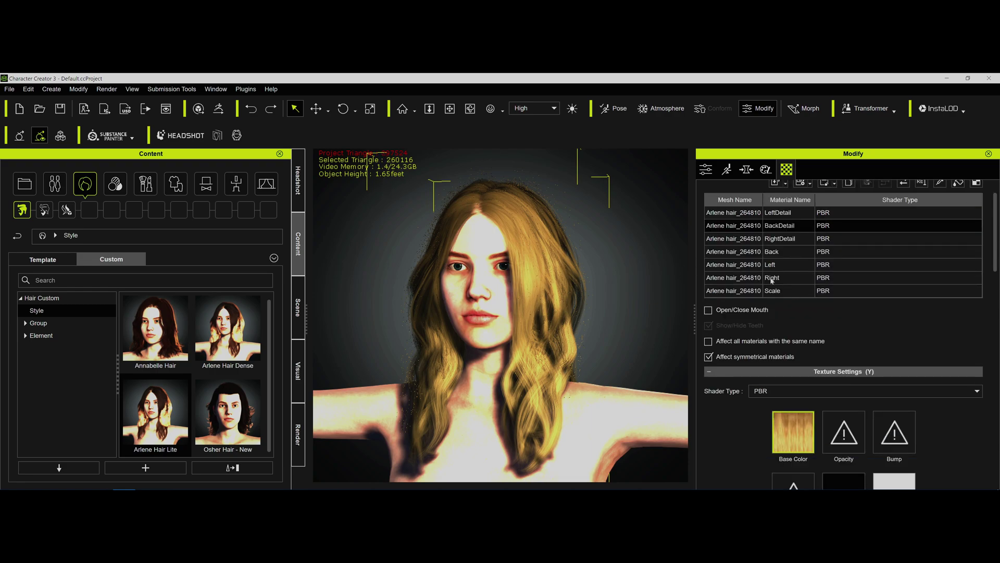
left_click(738, 227)
left_click(738, 238)
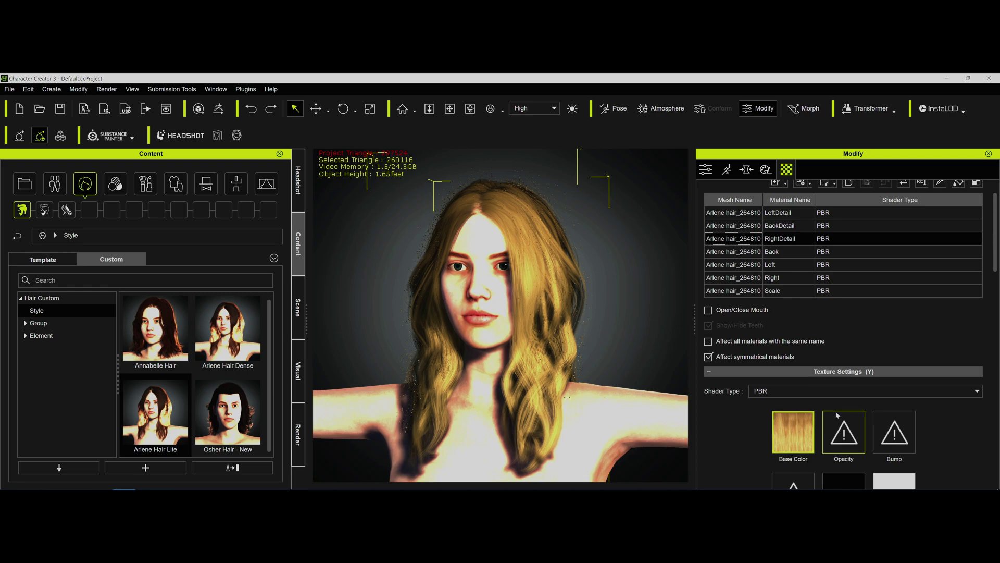
Consolidate the hair's LeftDetail, BackDetail and RightDetail materials, using BackDetail as the target material
left_click(743, 229)
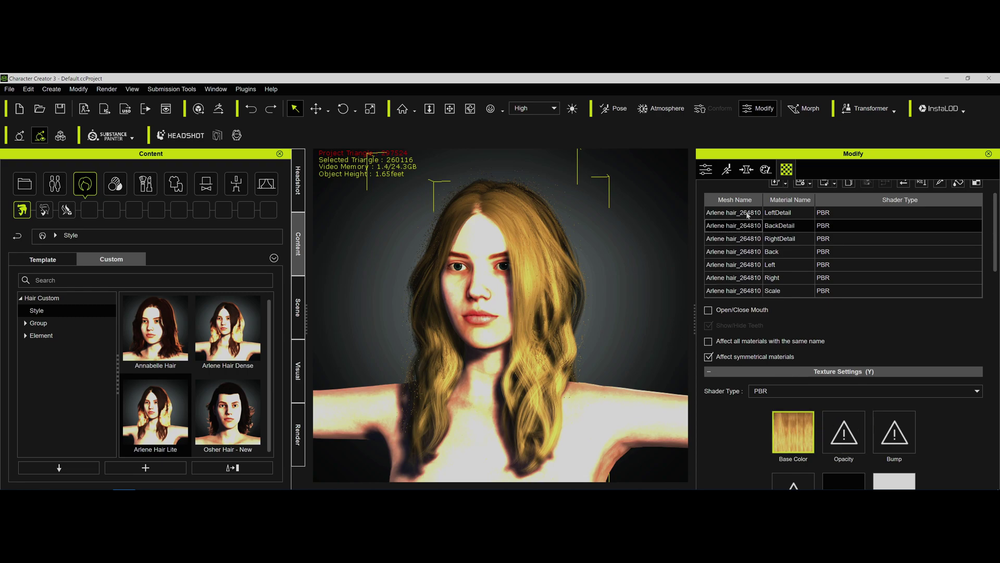
key("Up")
left_click(743, 229)
left_click(742, 237)
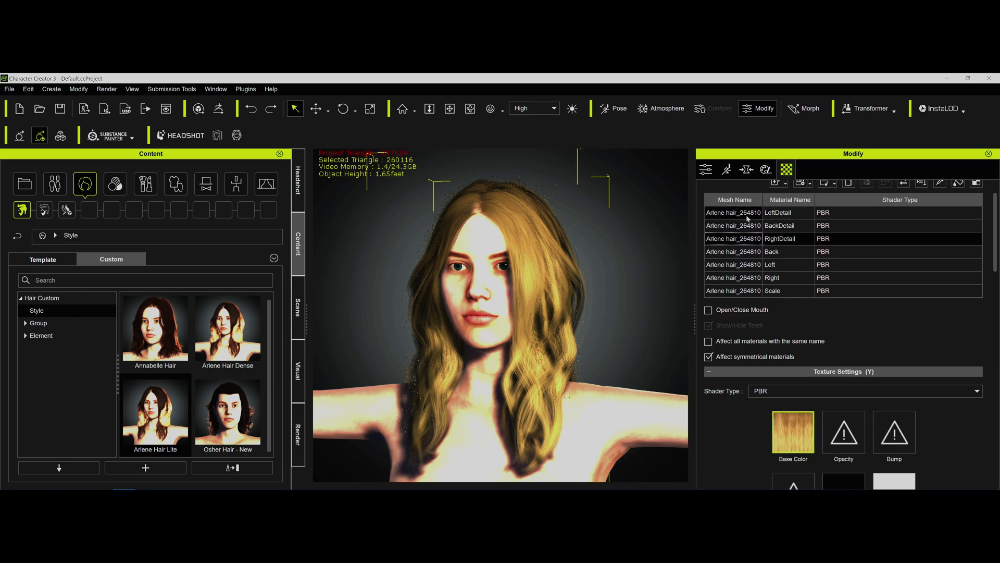
left_click(749, 213)
key("shift+Down")
key("shift+Down")
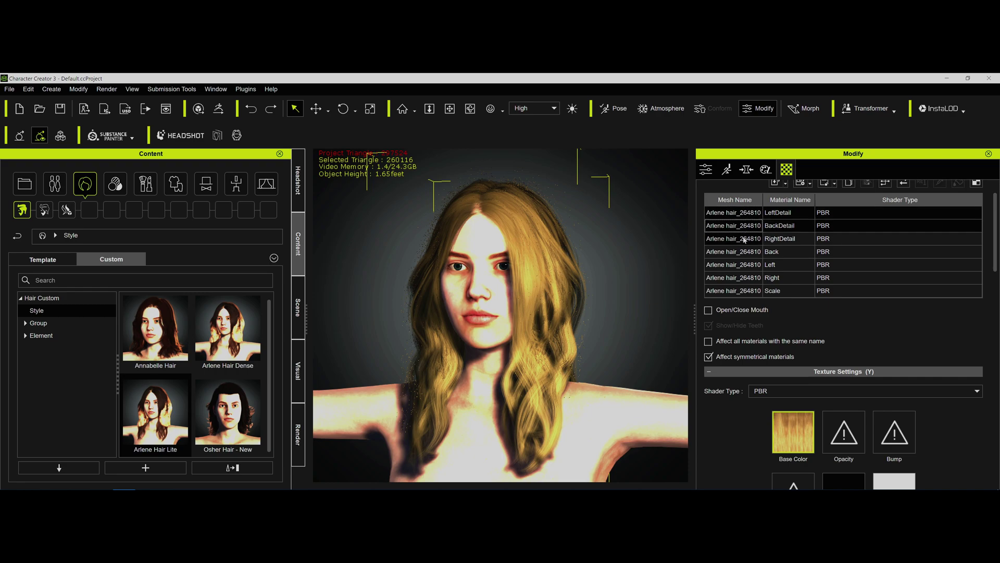
left_click(885, 183)
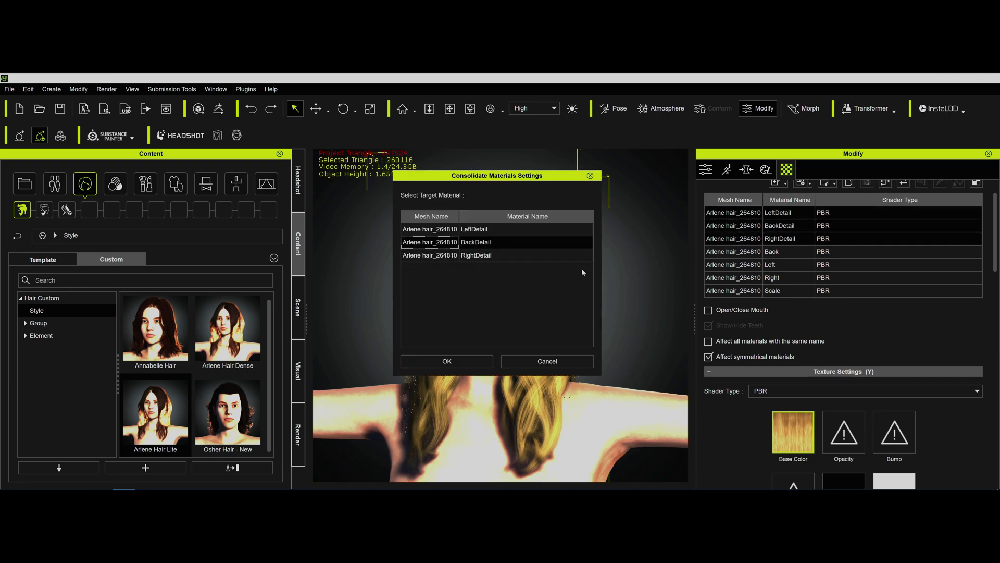
left_click(467, 356)
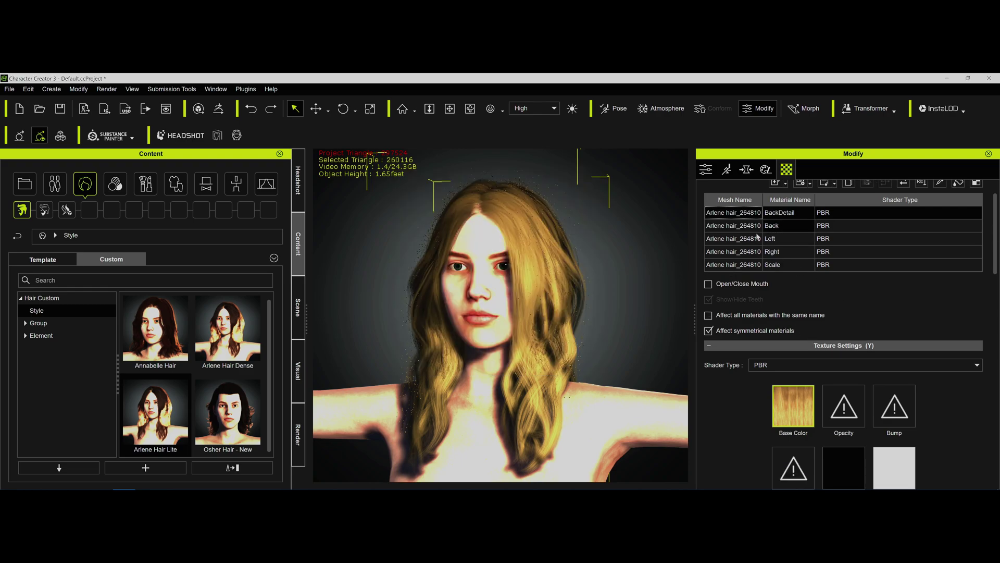
Check the Back, Left and Right hair materials and consolidate them with Back as the target material
left_click(732, 227)
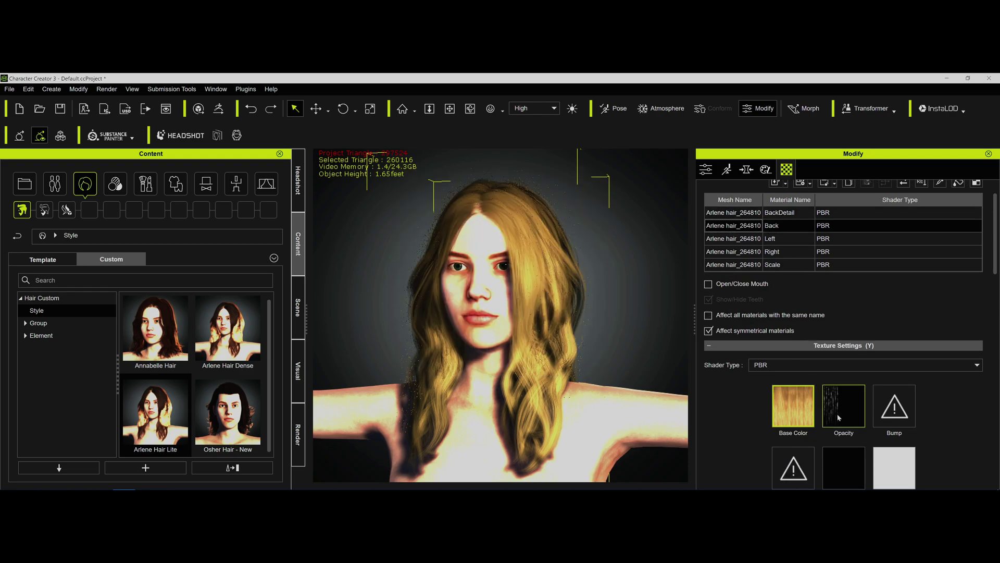
left_click(736, 252)
left_click(743, 238)
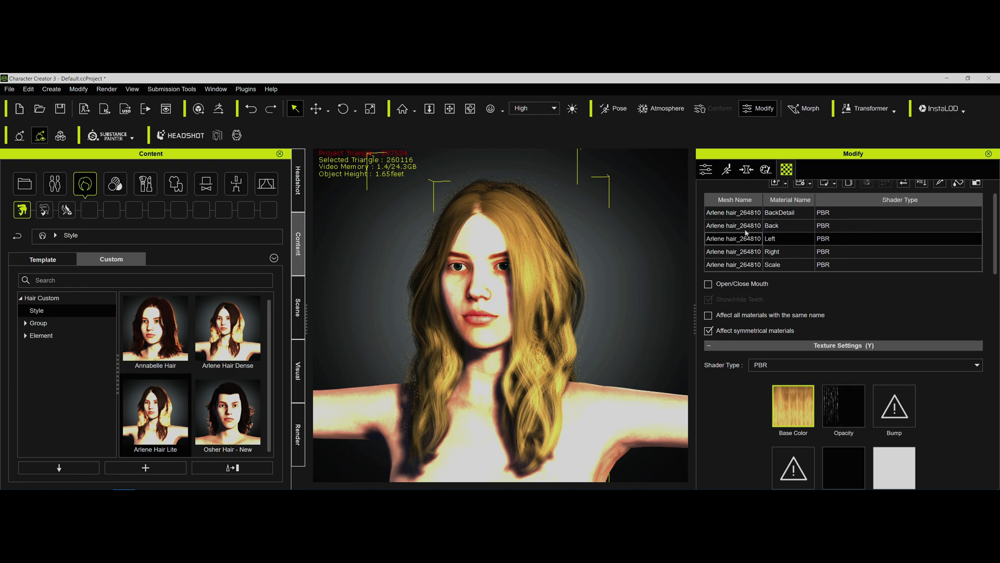
left_click(740, 227)
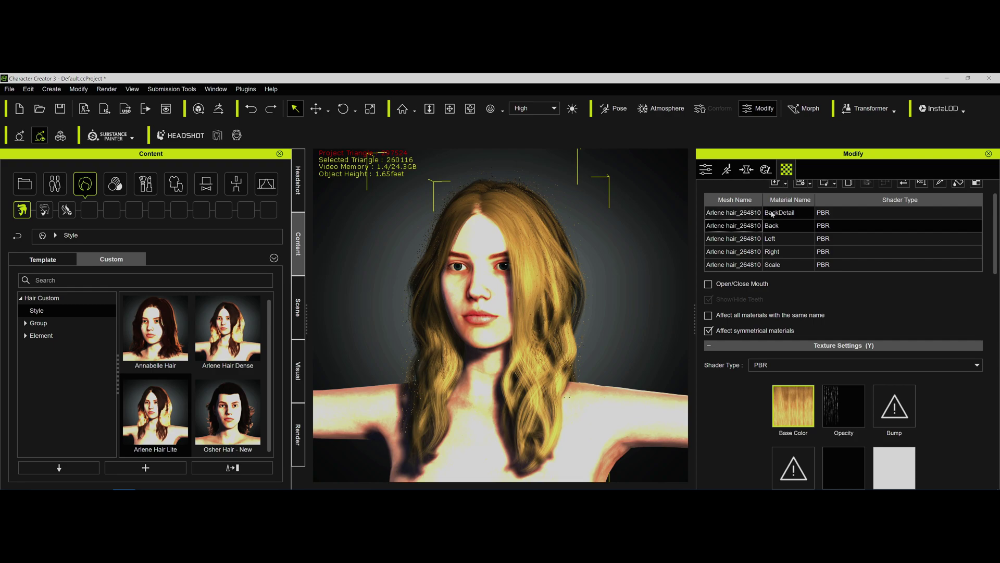
left_click(744, 240)
left_click(740, 252)
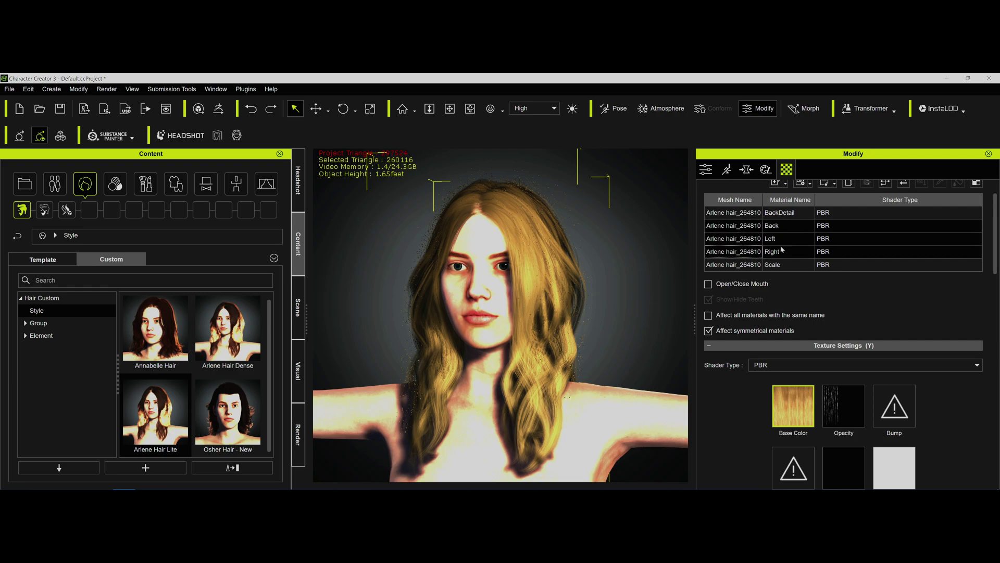
left_click(885, 183)
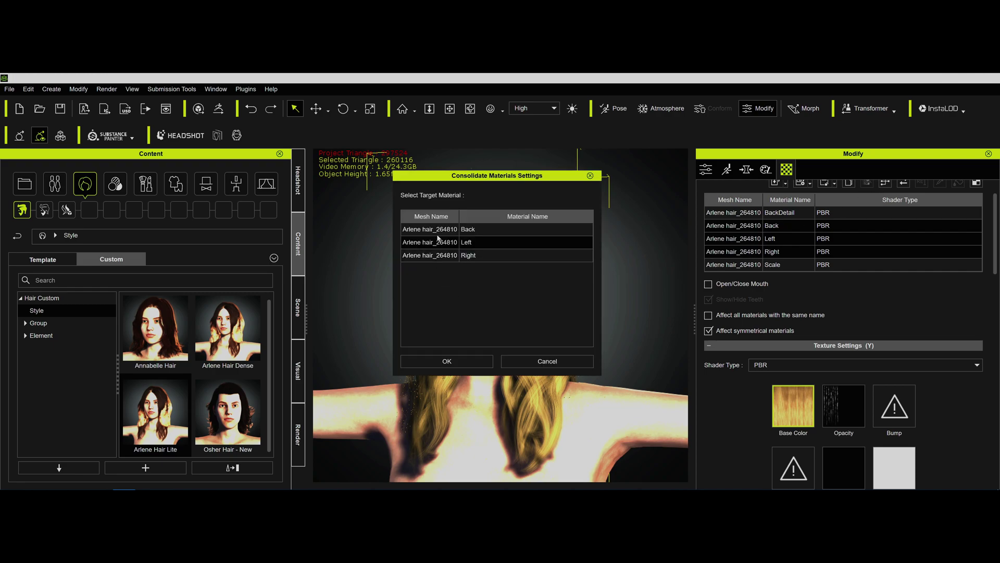
left_click(439, 229)
left_click(458, 362)
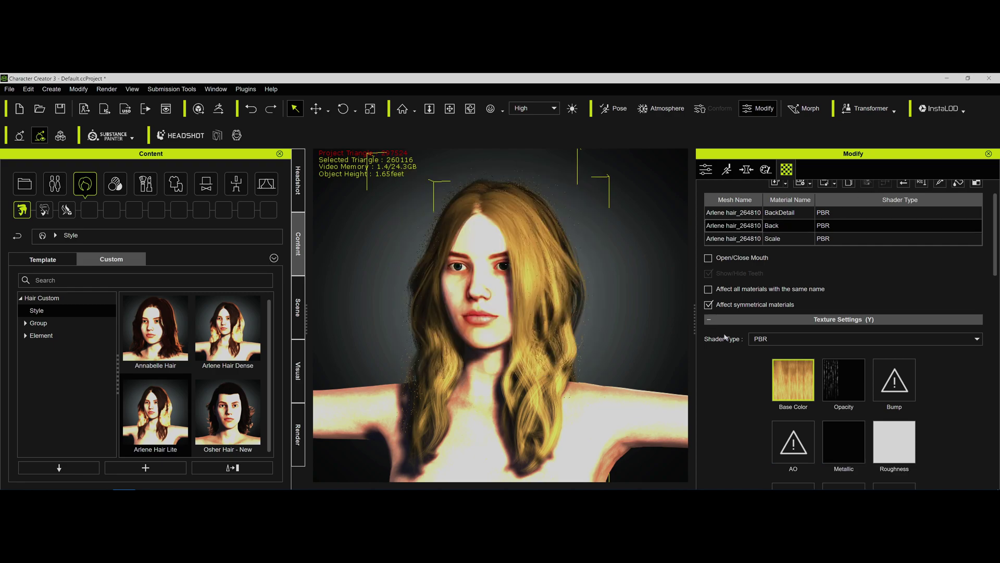
Check the Scale material's textures and set the Back material's shader type to Digital_Human Hair
left_click(744, 241)
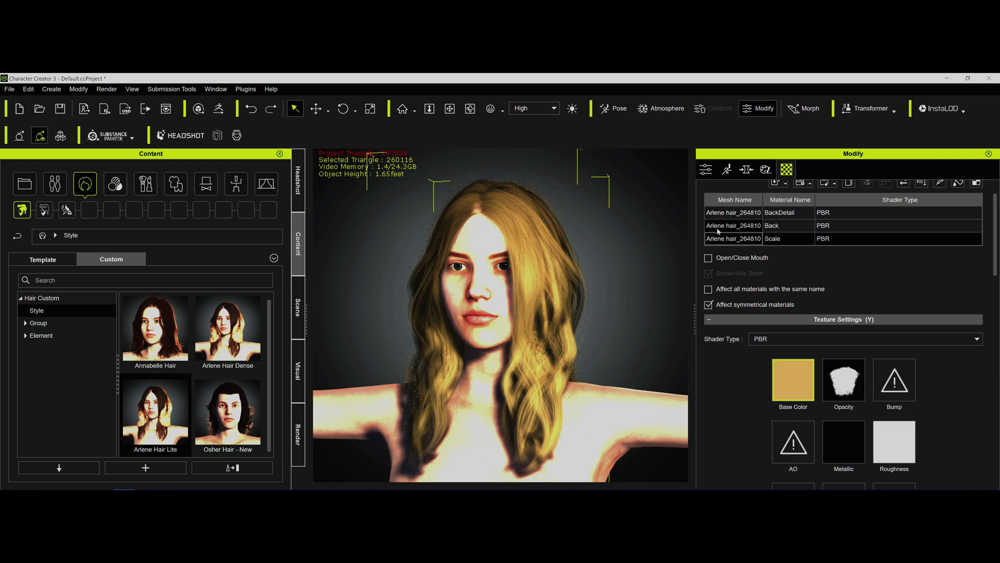
left_click(749, 225)
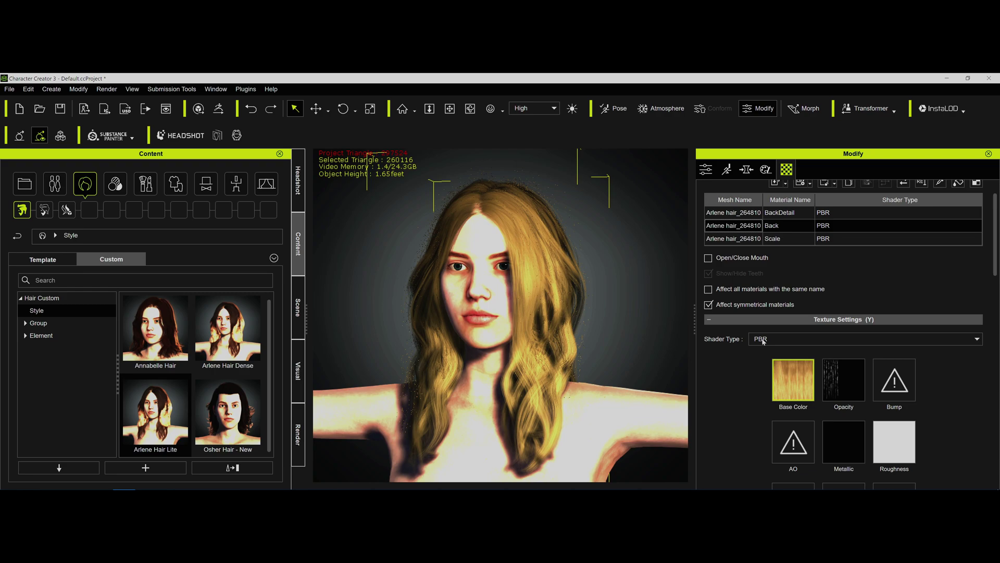
left_click(763, 340)
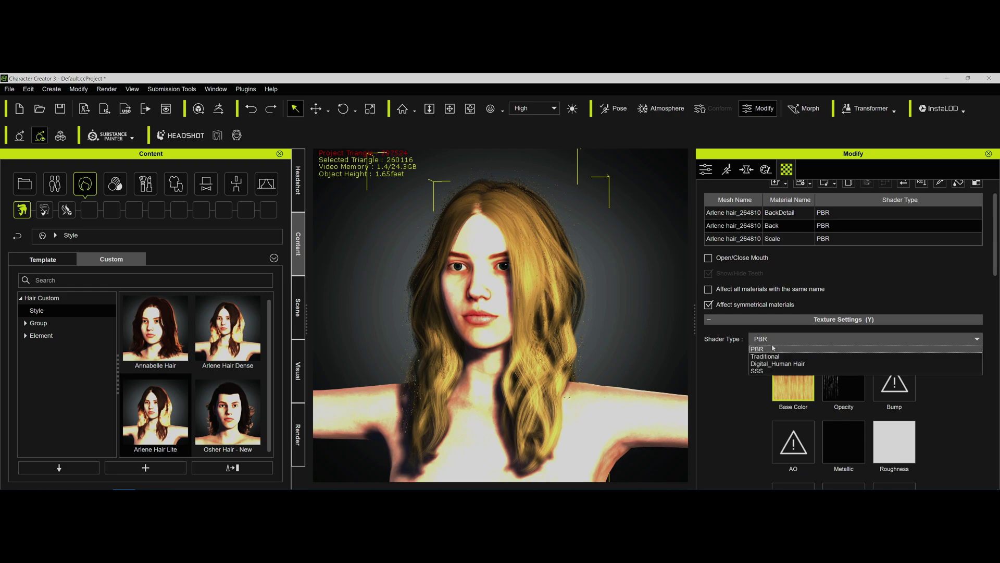
left_click(784, 364)
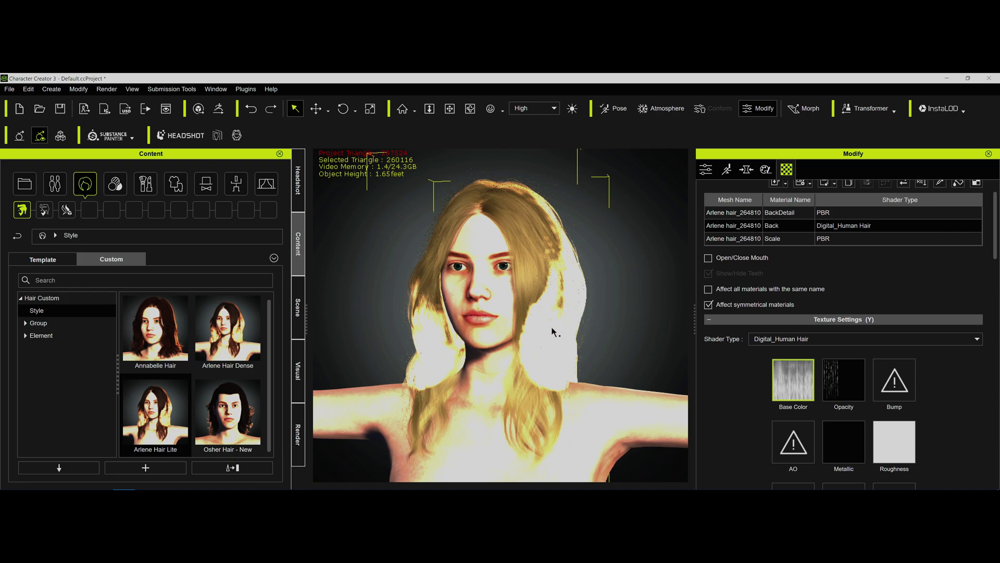
Try the Digital_Human Hair shader type on the BackDetail material and view its shader settings
left_click(736, 216)
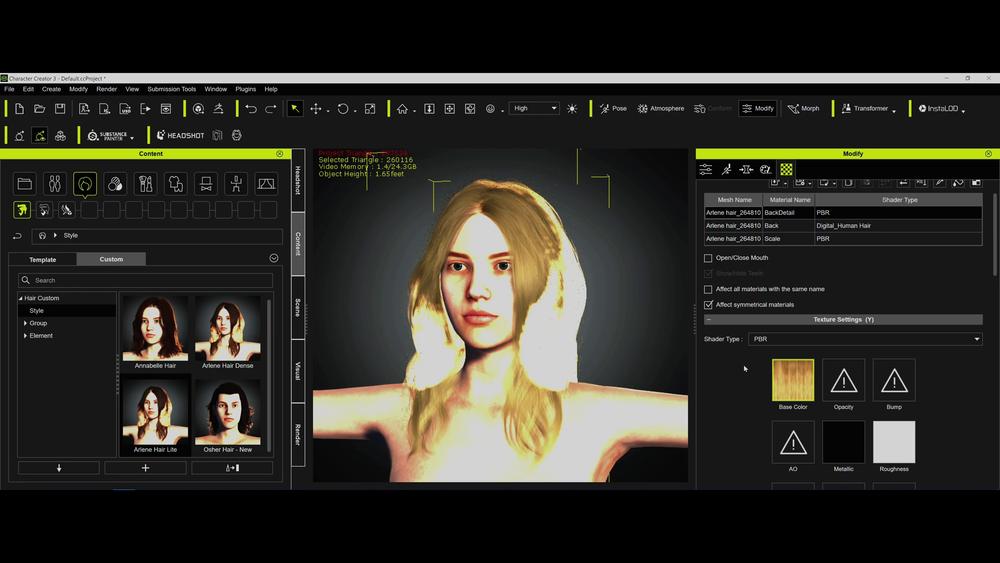
left_click(768, 340)
left_click(779, 365)
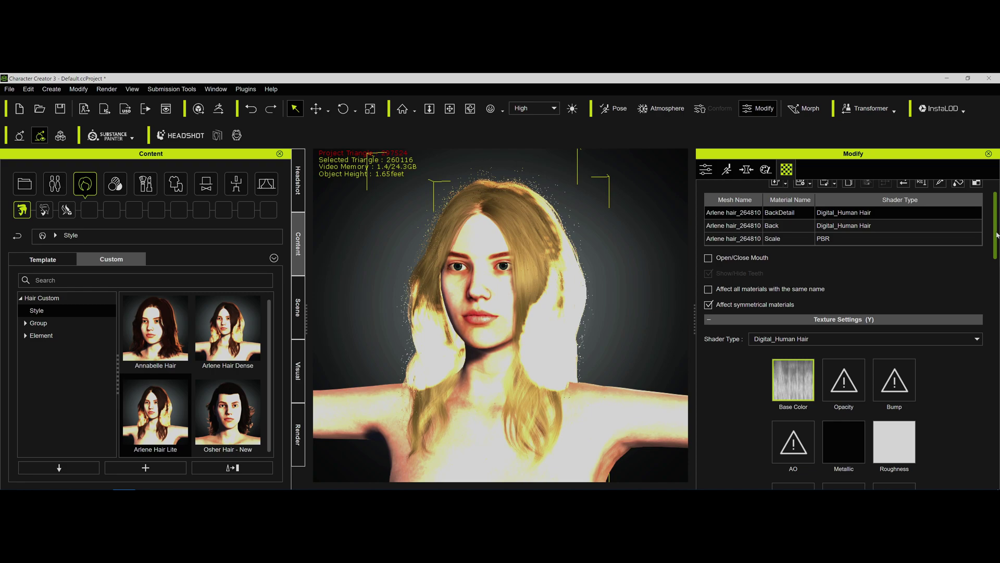
left_click_drag(997, 234, 993, 312)
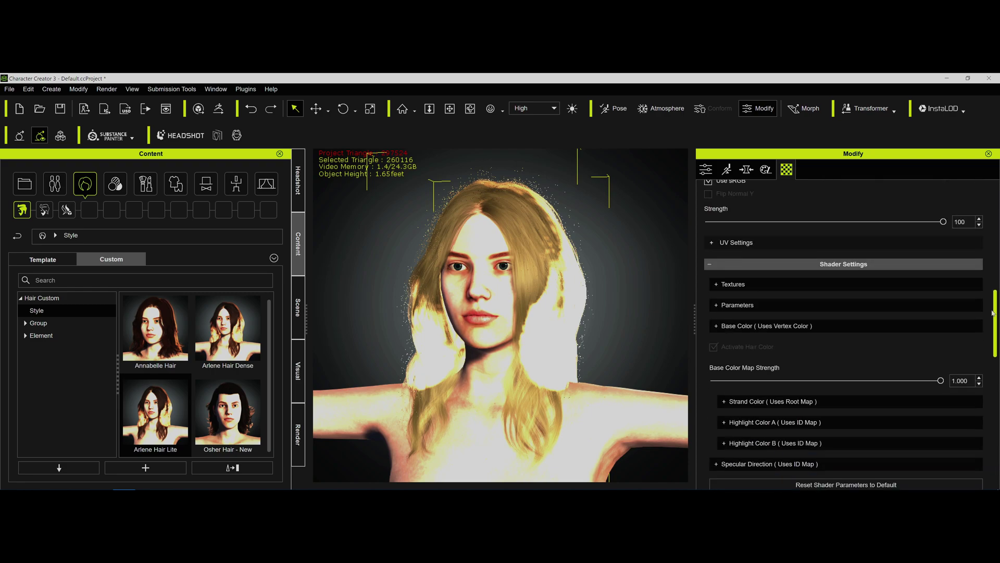
Return the BackDetail material's shader type to PBR
scroll(844, 312, "up", 10)
left_click(807, 287)
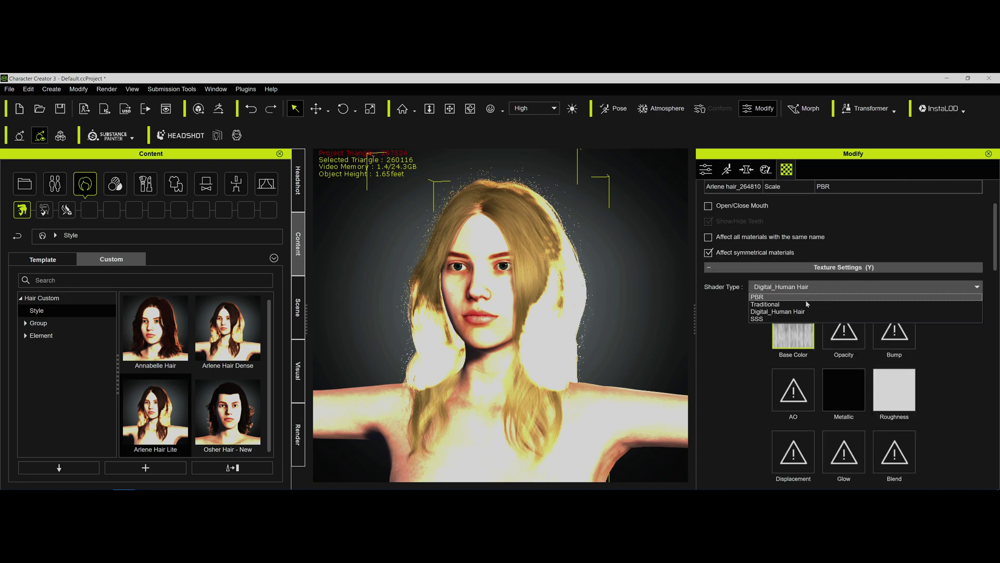
key("Escape")
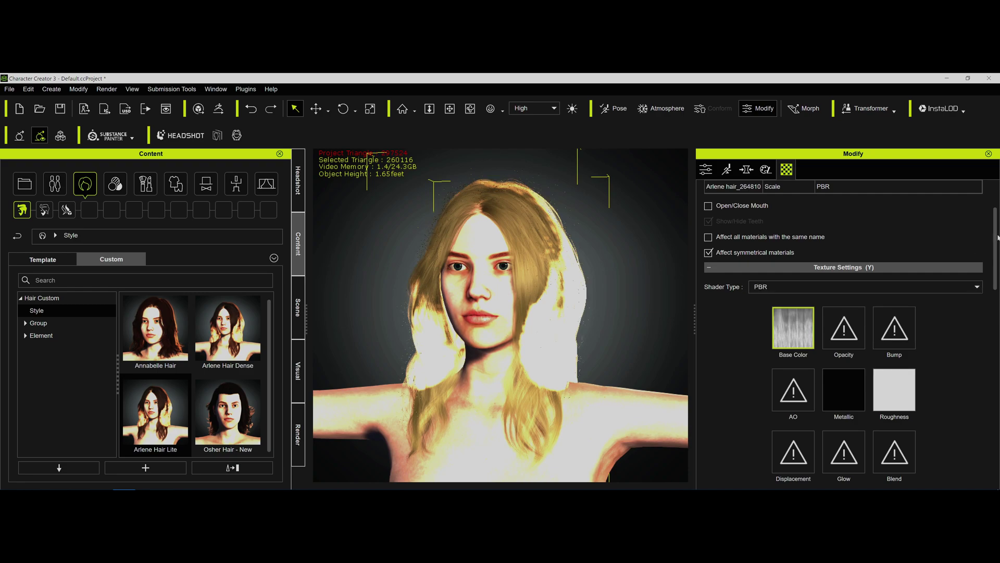
Set the BackDetail material's opacity to 0 and select the Back material to review its shader and texture settings
left_click_drag(995, 250, 990, 310)
scroll(970, 360, "down", 4)
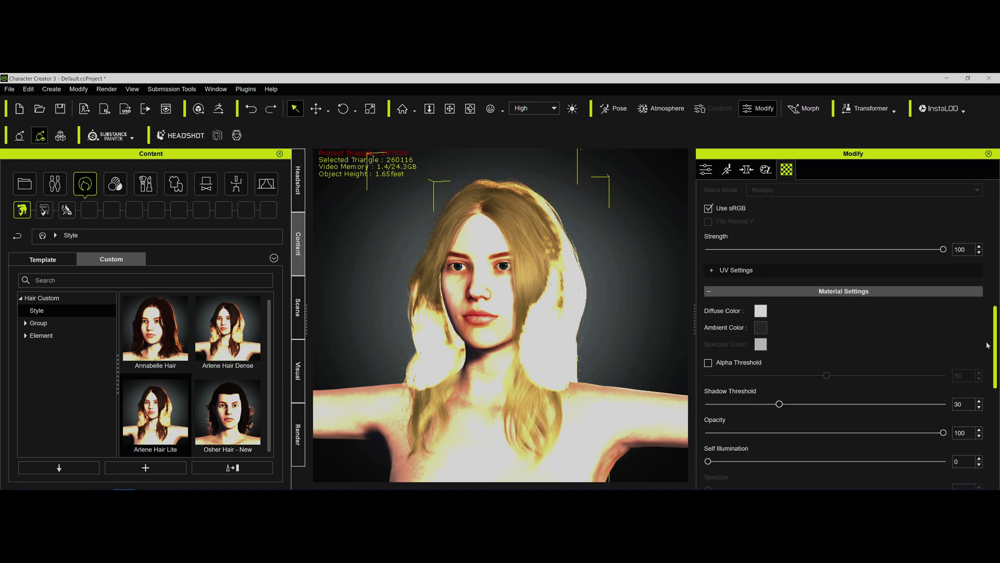
left_click_drag(944, 409, 708, 409)
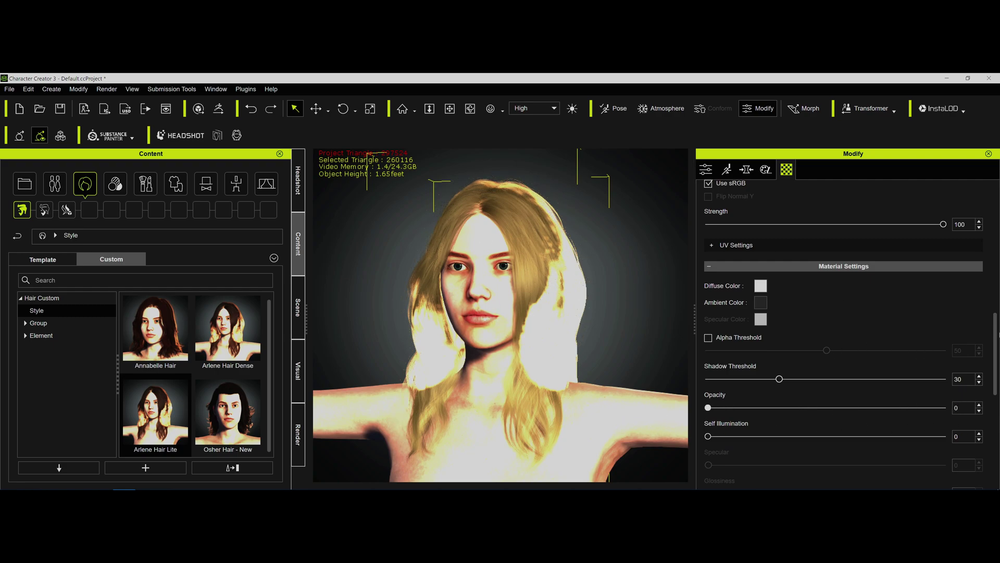
scroll(997, 339, "up", 10)
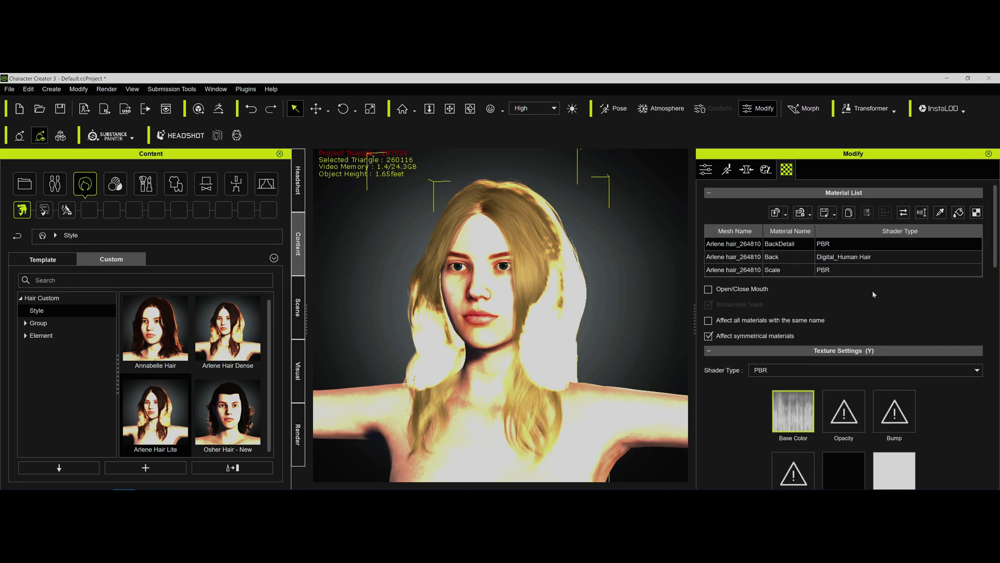
left_click(744, 257)
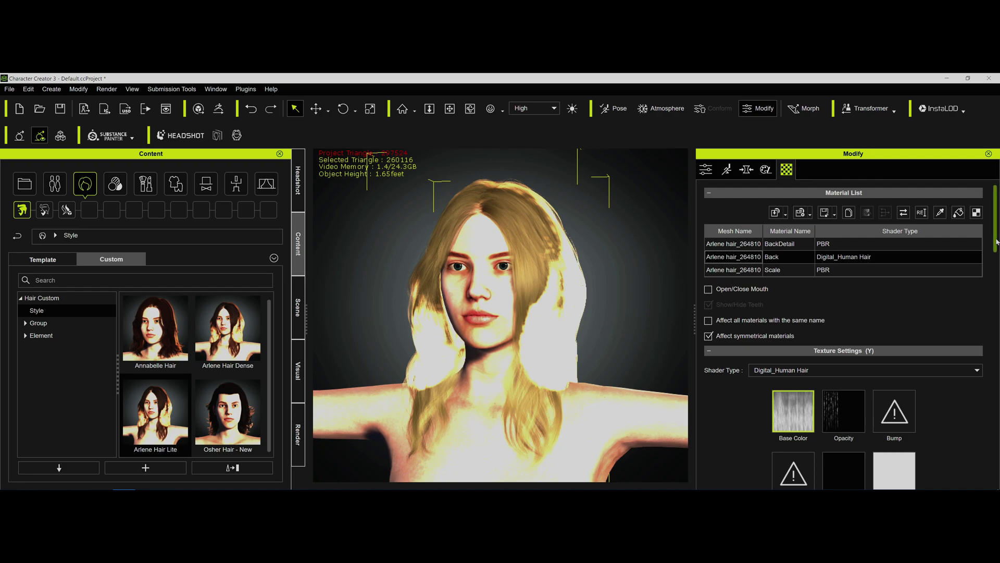
scroll(995, 258, "down", 1)
scroll(996, 258, "down", 3)
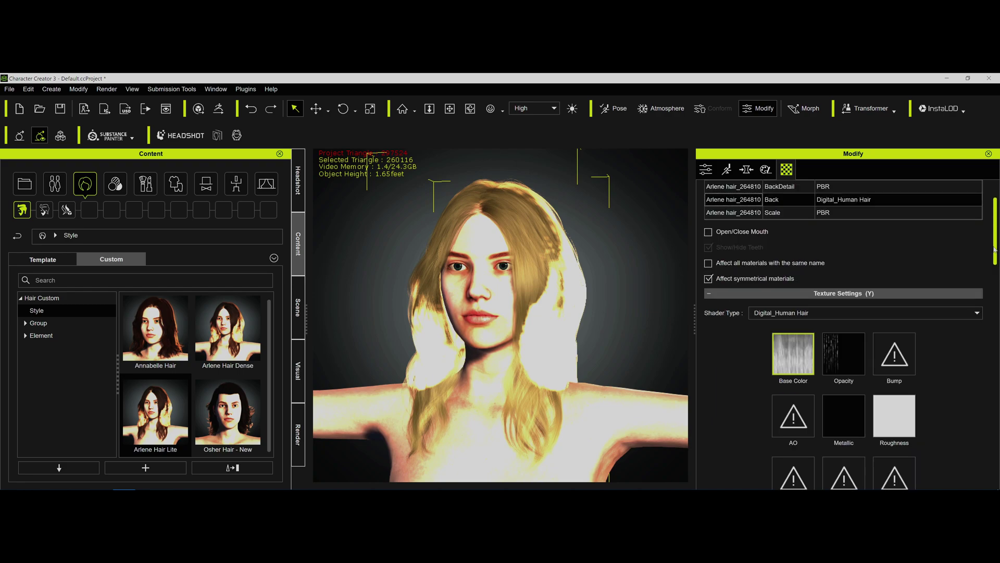
scroll(996, 249, "up", 1)
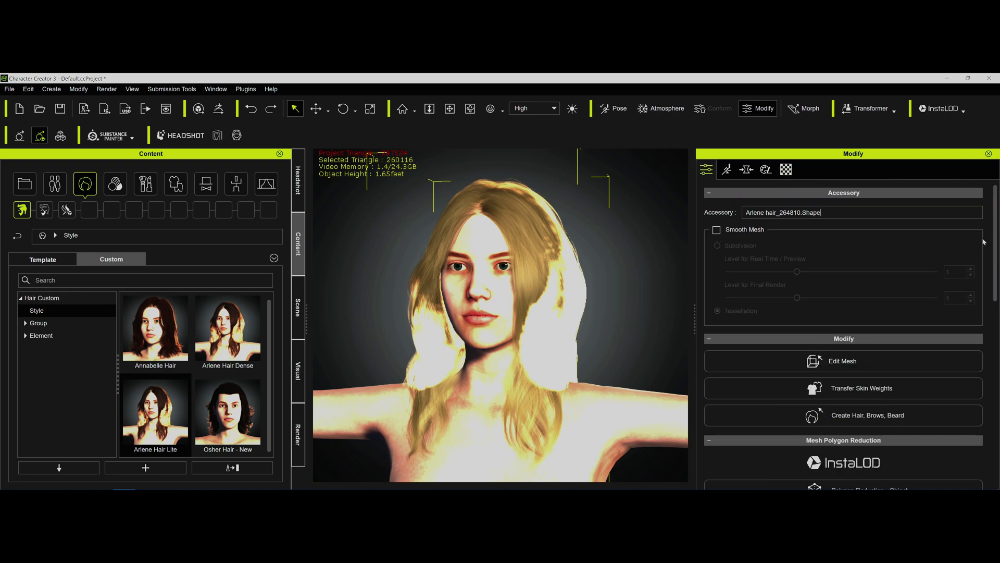
Reduce the Arlene hair's polygons as a whole object with InstaLOD's recommended settings, without baking textures
left_click_drag(996, 245, 996, 314)
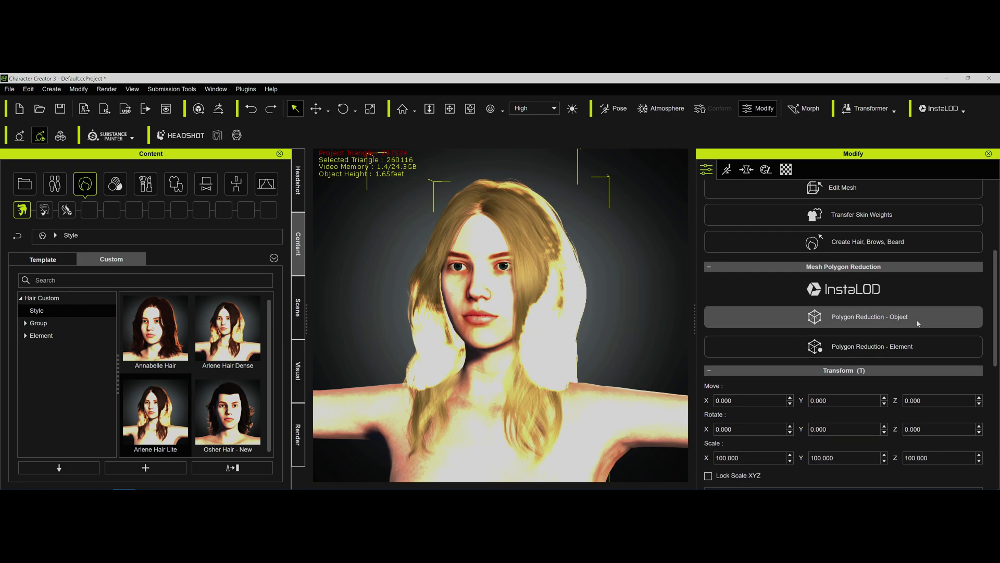
left_click(918, 323)
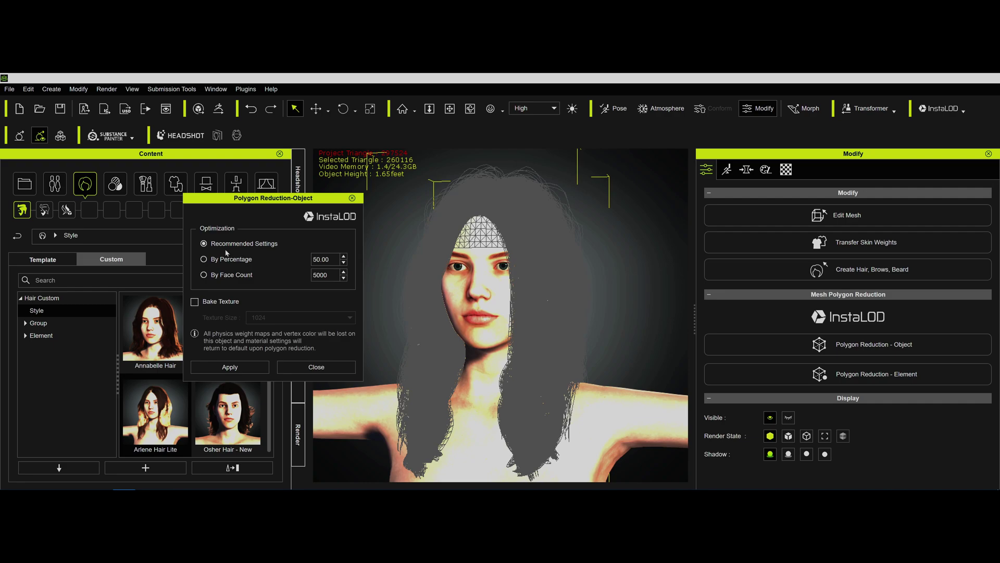
left_click(252, 369)
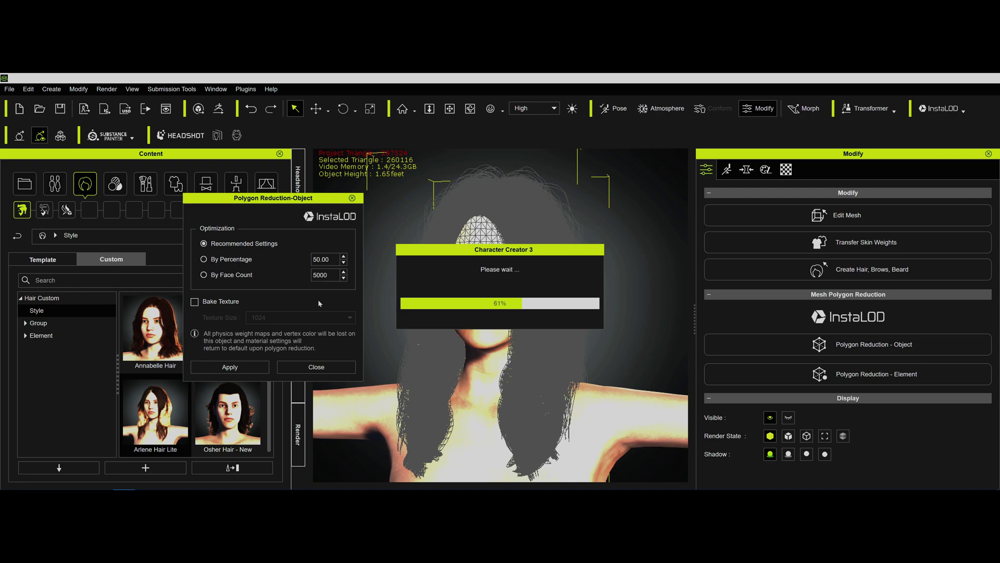
left_click(331, 368)
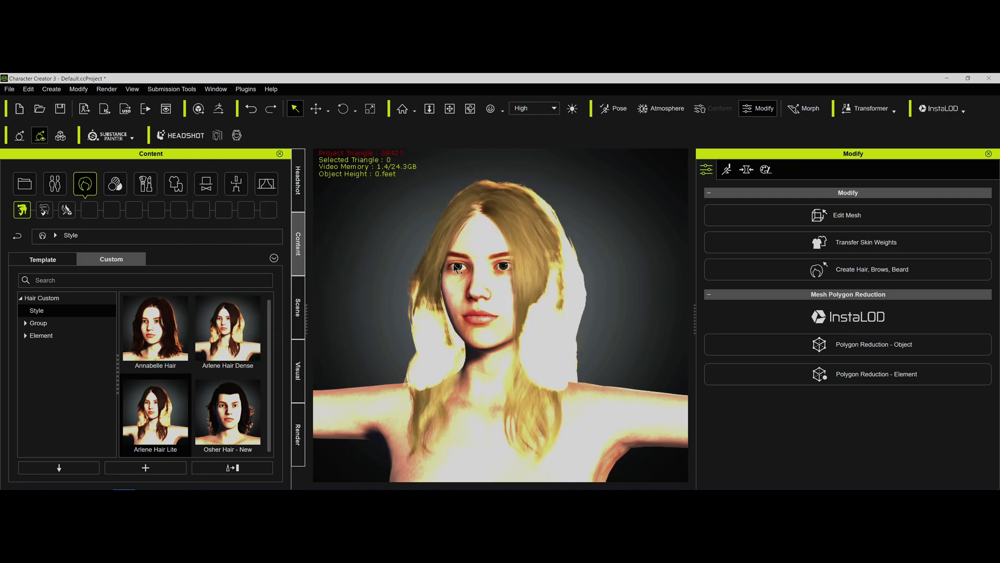
Delete the hidden second sub-mesh of the Arlene hair accessory from the scene
left_click(514, 224)
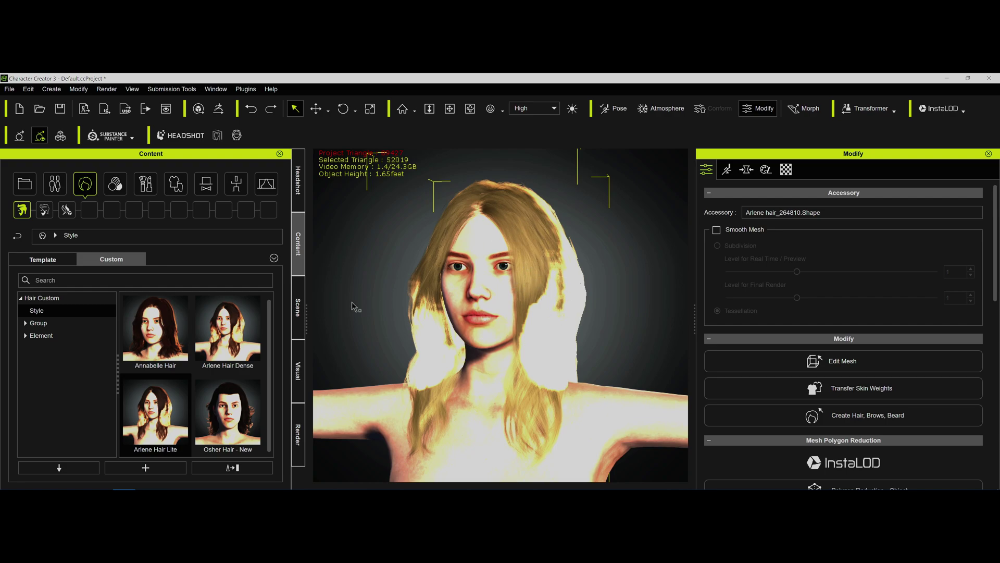
left_click(297, 308)
left_click(76, 239)
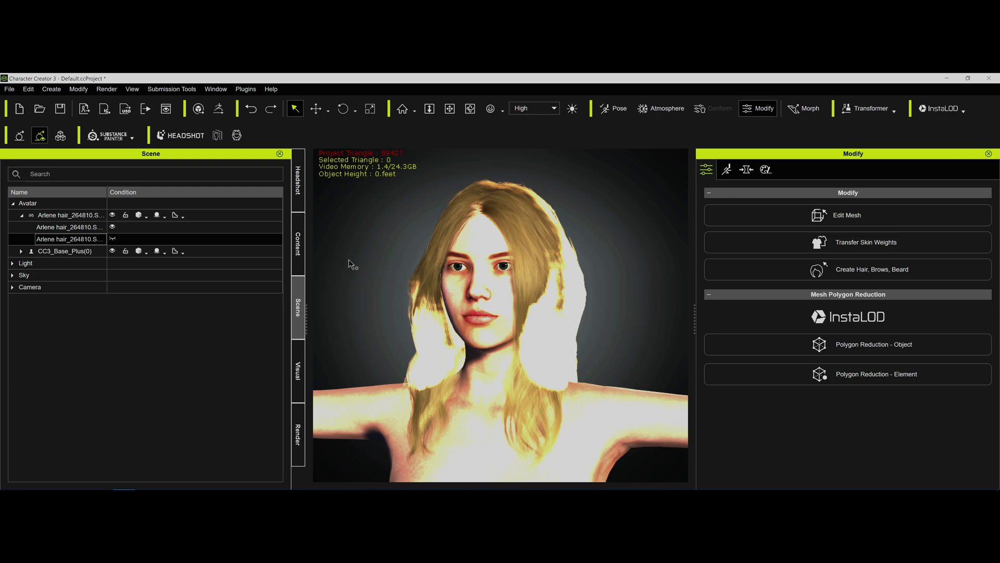
Replace the Back material's base color texture with 01Hair_BaseColor.jpg from the Arlene hair textures folder
left_click(562, 290)
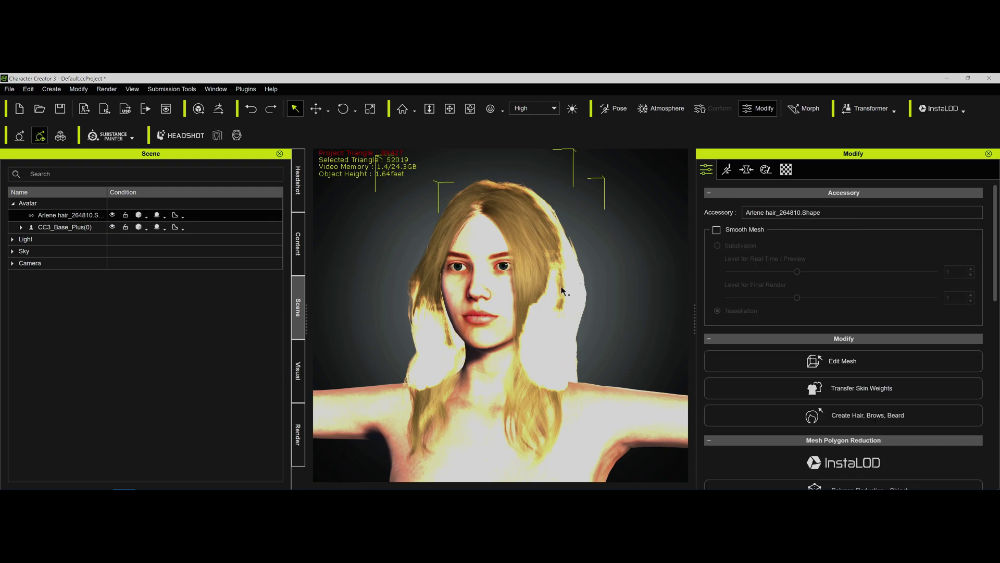
left_click(786, 170)
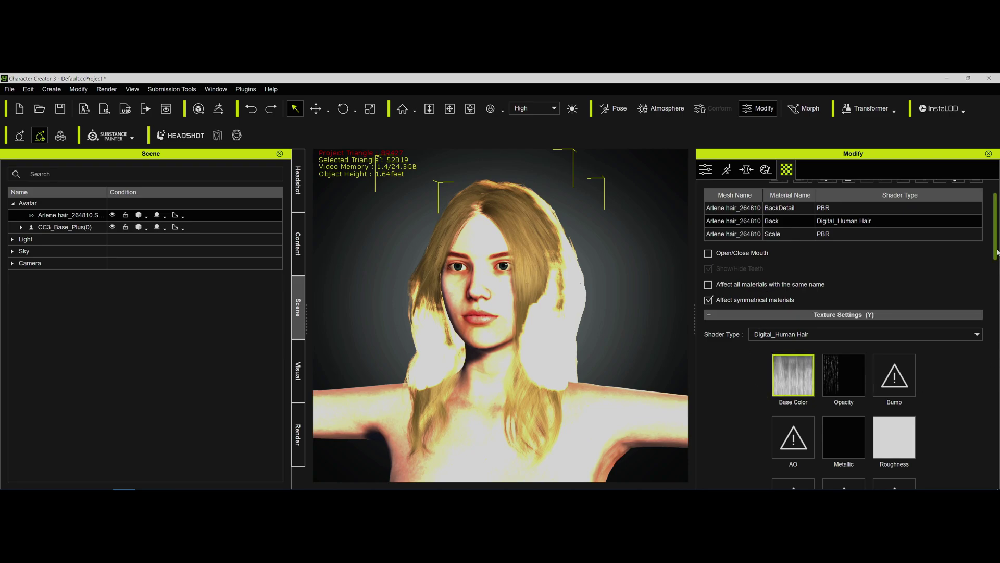
mouse_move(996, 253)
left_mouse_down()
mouse_move(991, 348)
mouse_move(992, 245)
left_mouse_up()
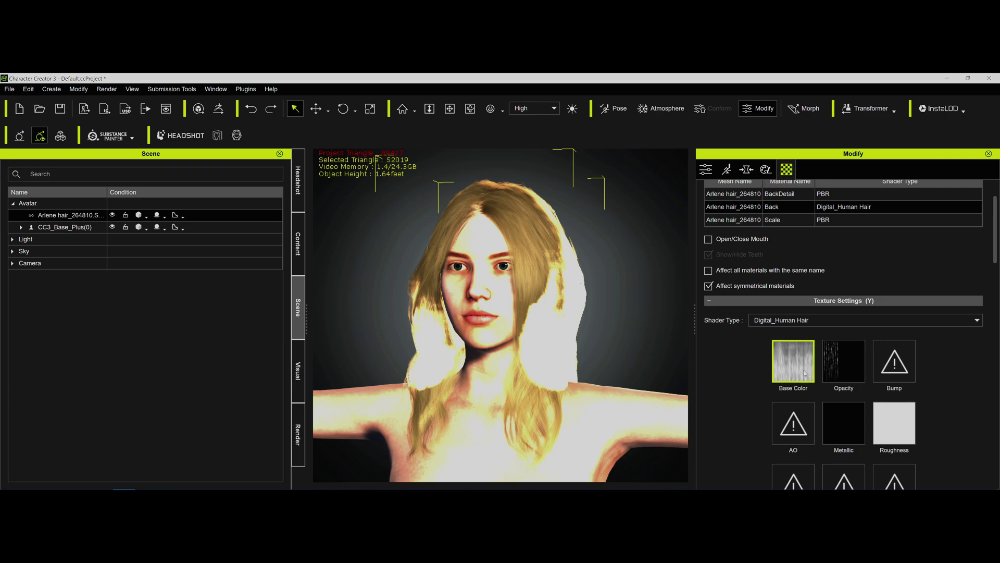
mouse_move(798, 371)
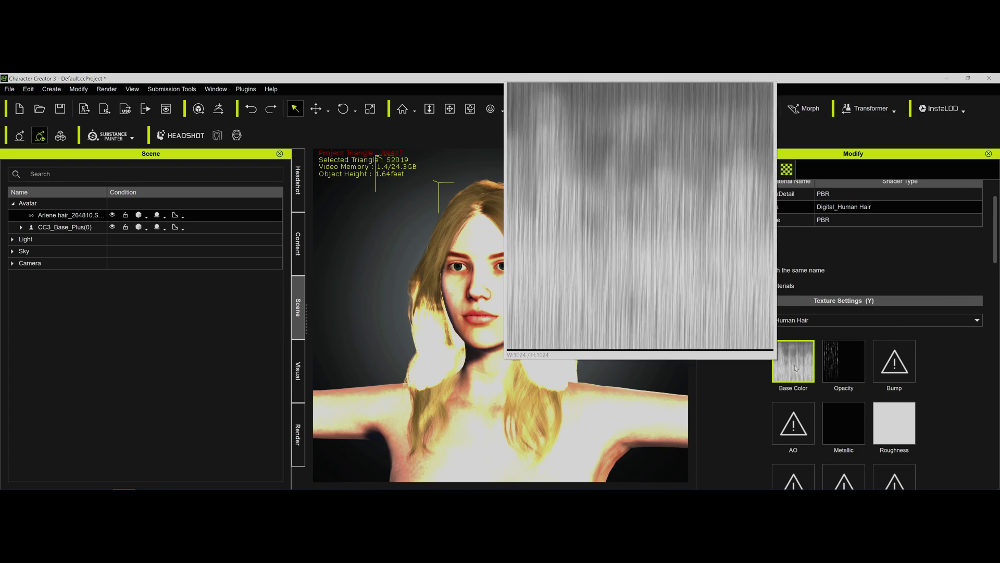
left_click(793, 365)
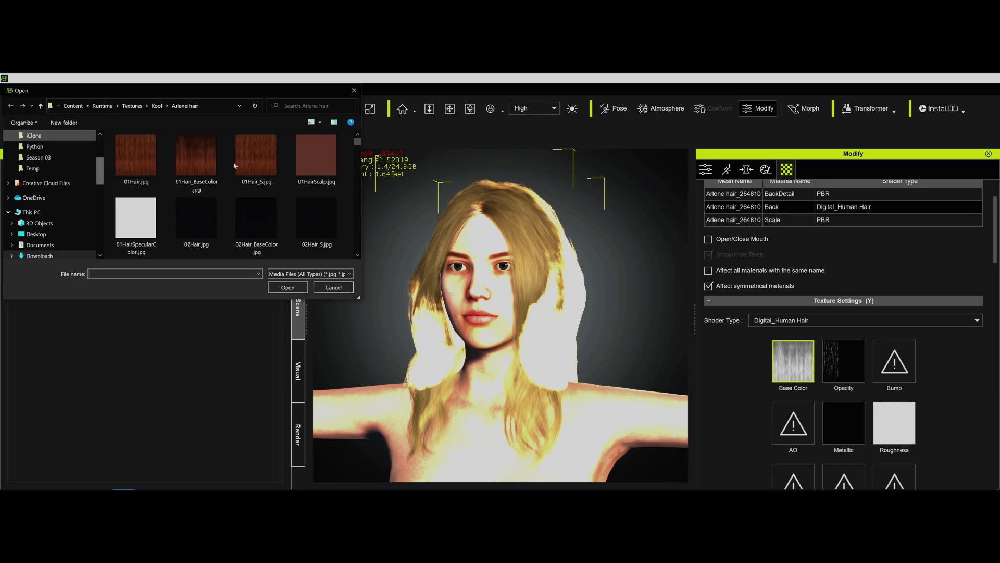
left_click_drag(193, 167, 782, 363)
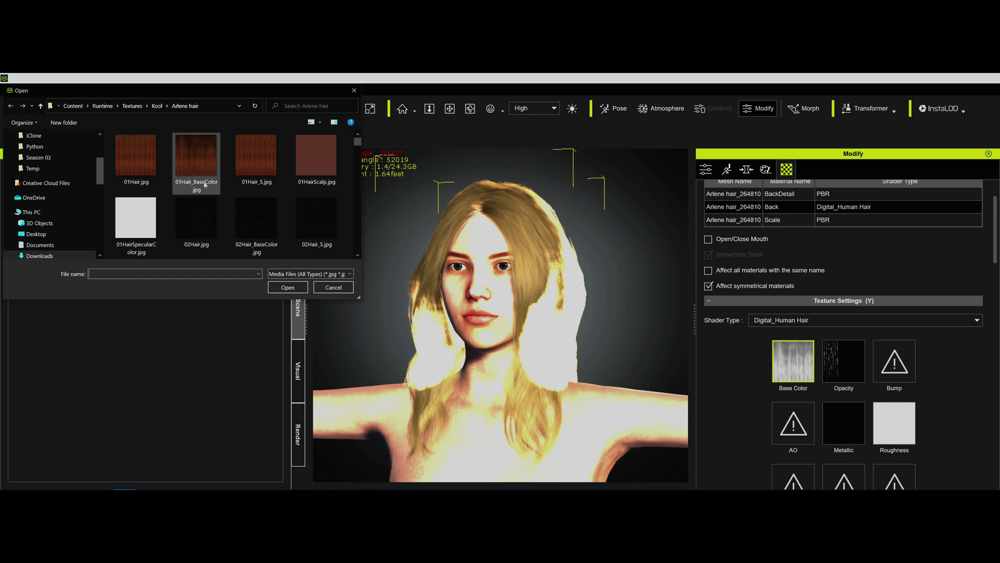
double_click(197, 159)
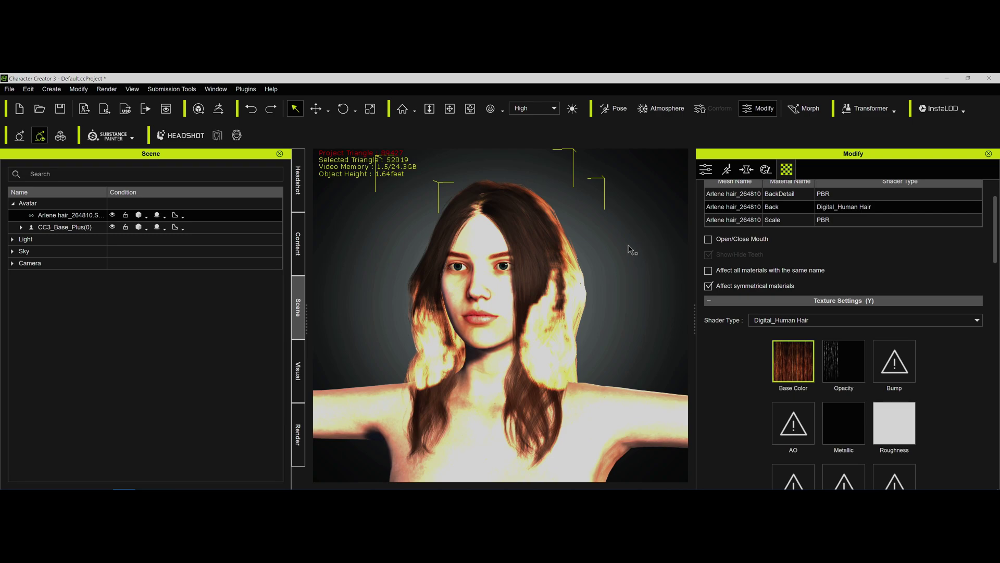
Convert the Arlene hair accessory to hair with only the Base/All template, resetting the facial expressions to default
left_click(766, 171)
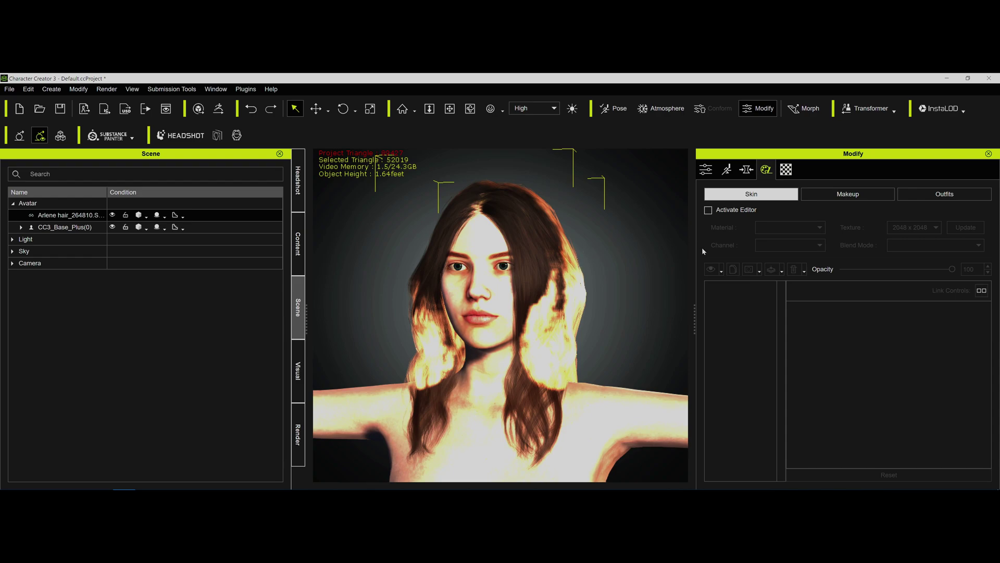
left_click(746, 170)
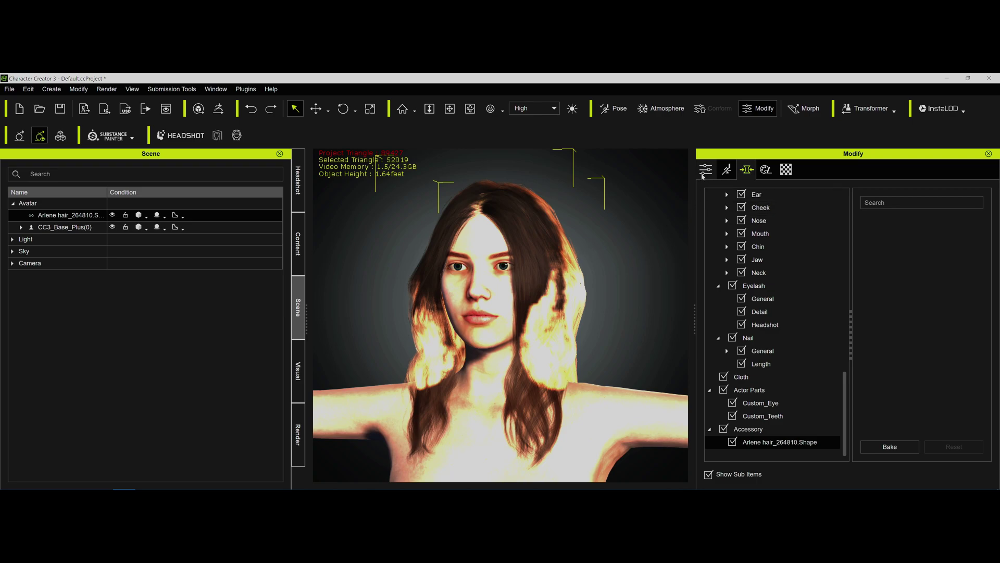
left_click(706, 170)
left_click(720, 389)
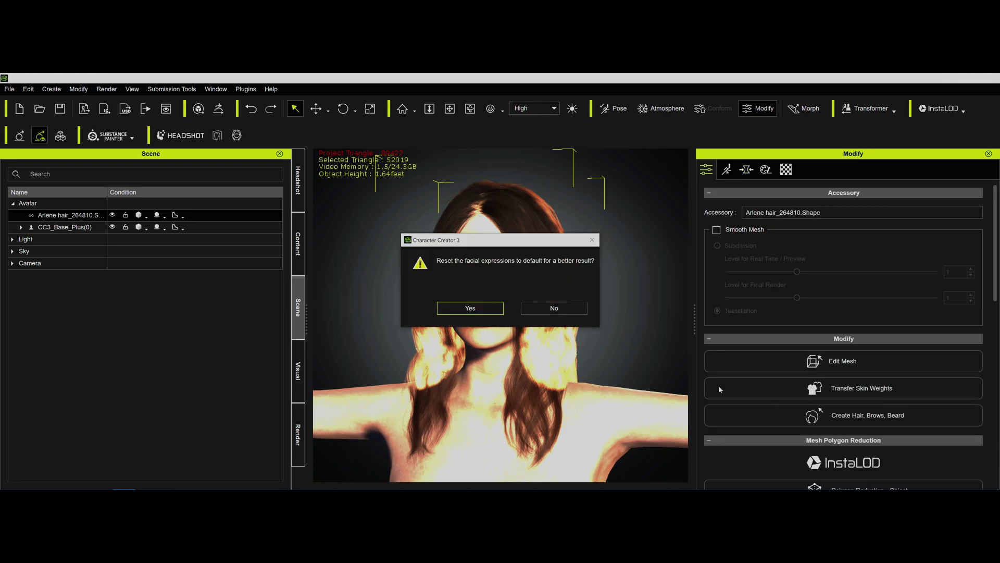
left_click(470, 308)
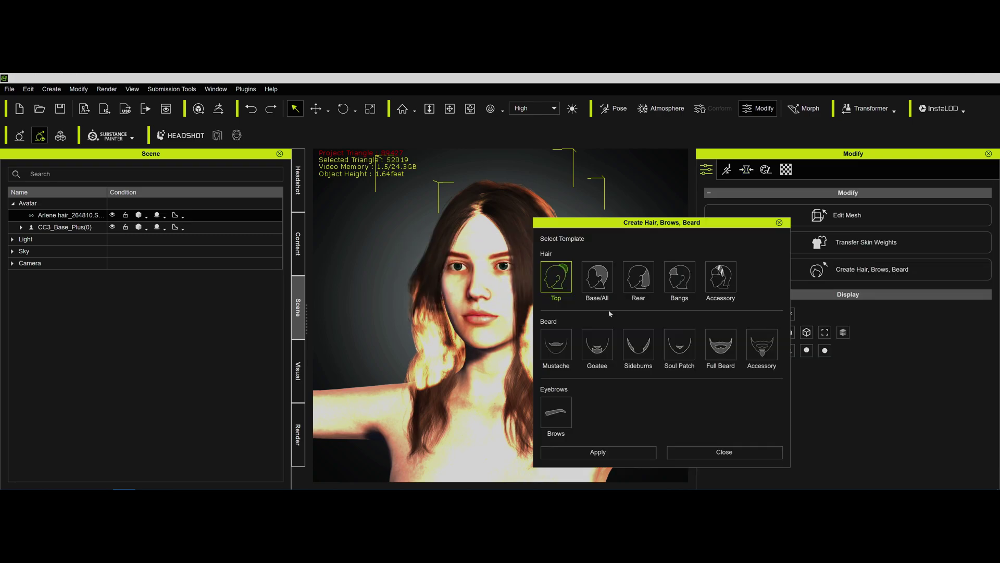
left_click(597, 277)
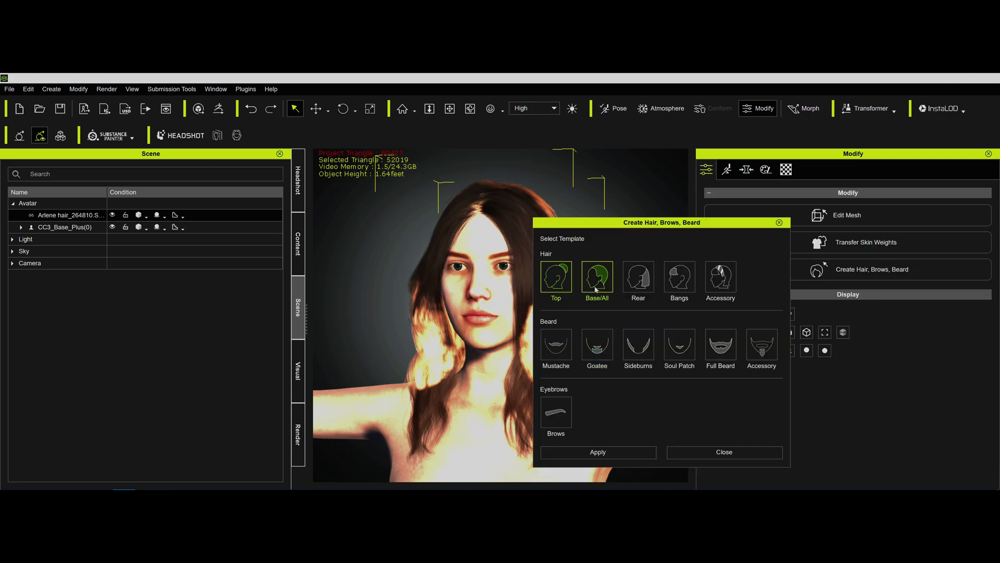
left_click(607, 456)
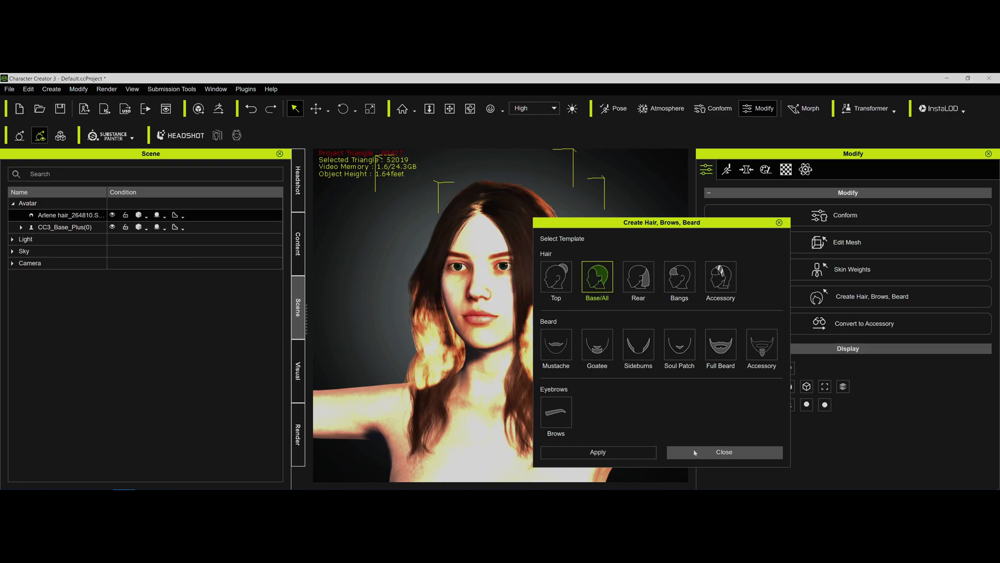
left_click(722, 453)
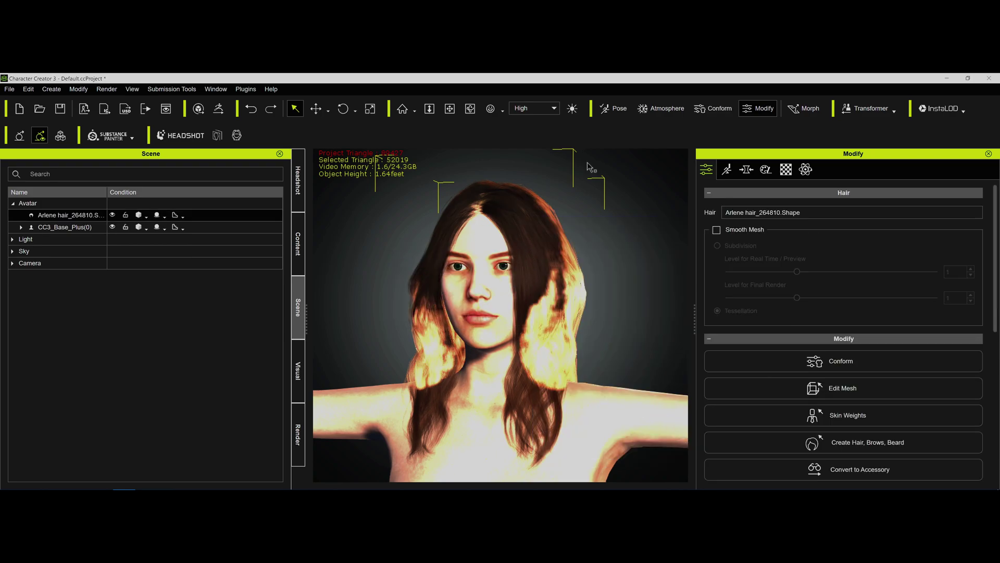
Check the Back material in the hair's PhysX weight map editor and close the editor without editing
left_click(806, 171)
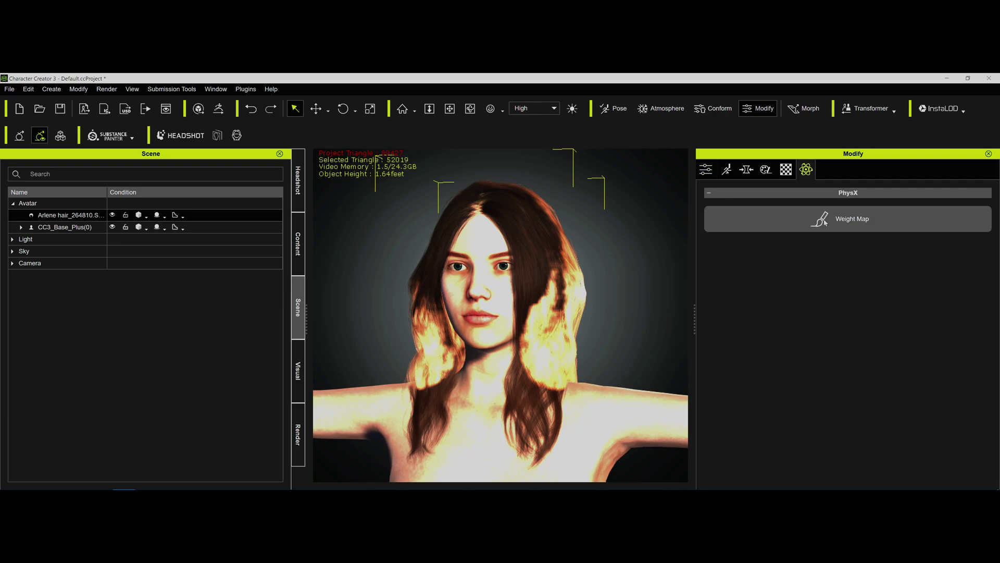
left_click(822, 221)
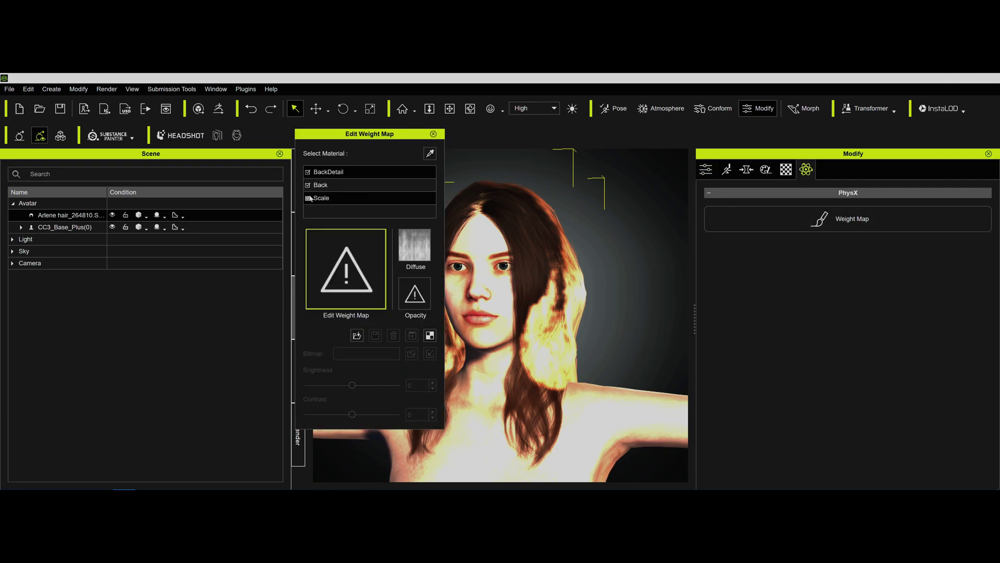
left_click(335, 186)
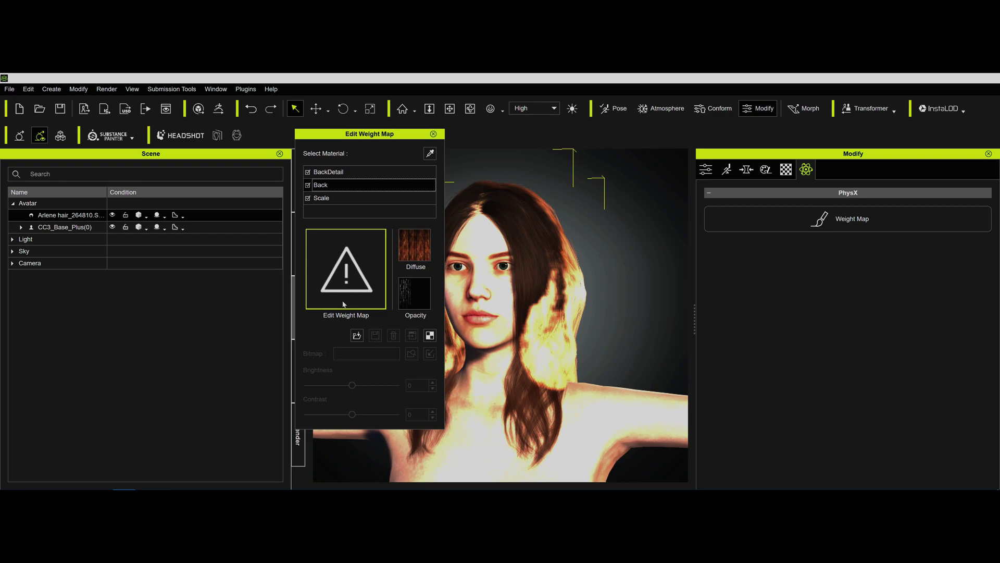
left_click(433, 133)
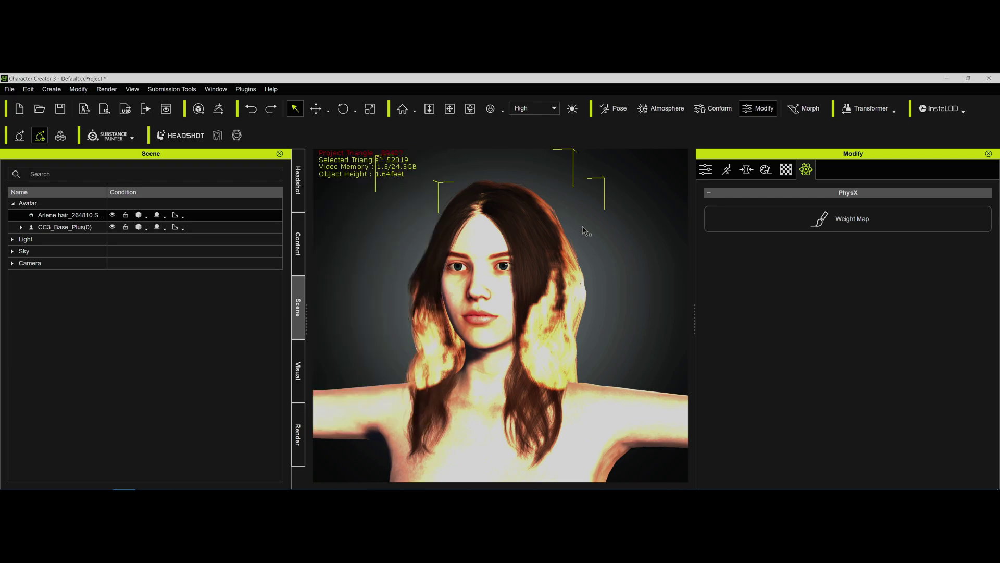
mouse_move(33, 487)
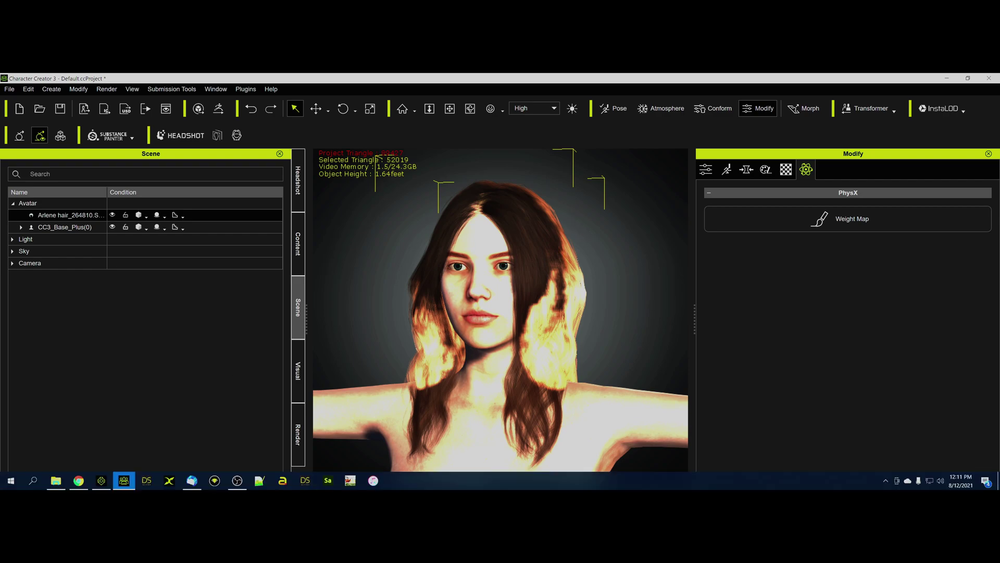